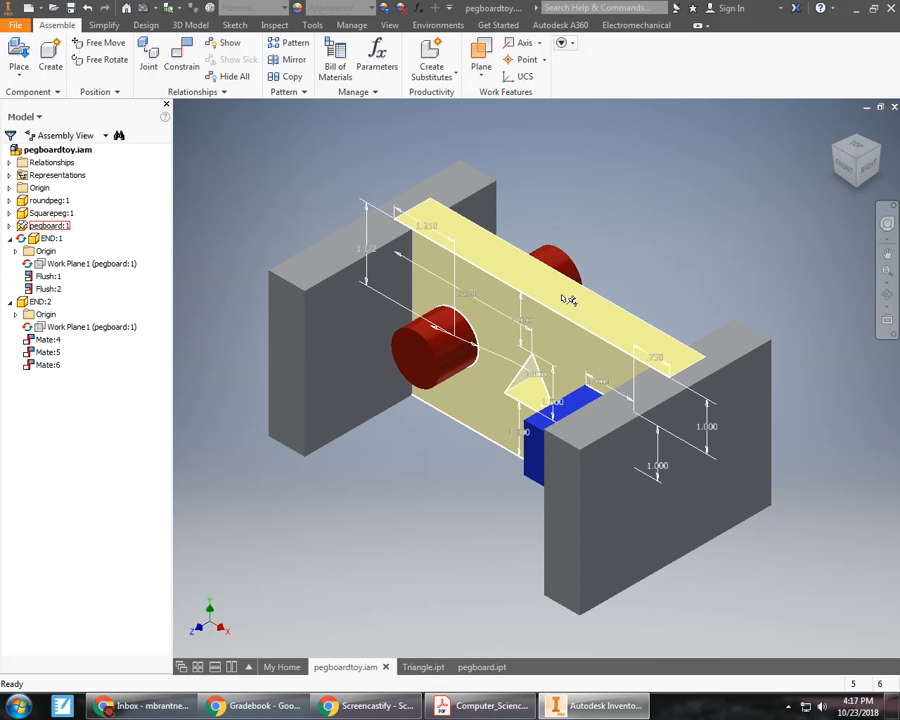
Step: Examine the pegboard's sketch dimensions in the assembly and in the pegboard part file
left_click(568, 300)
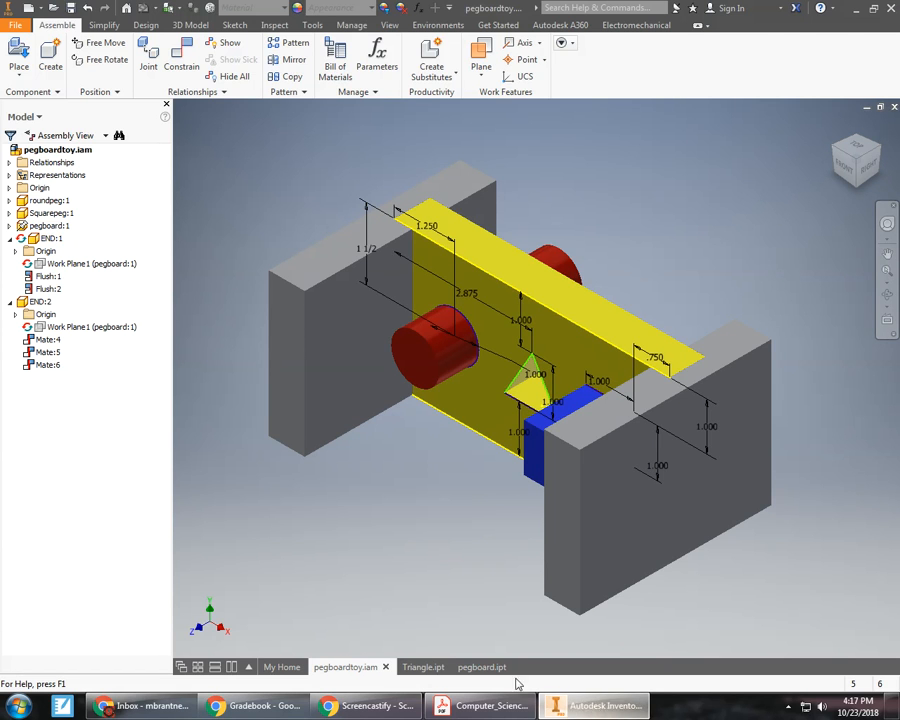
left_click(481, 667)
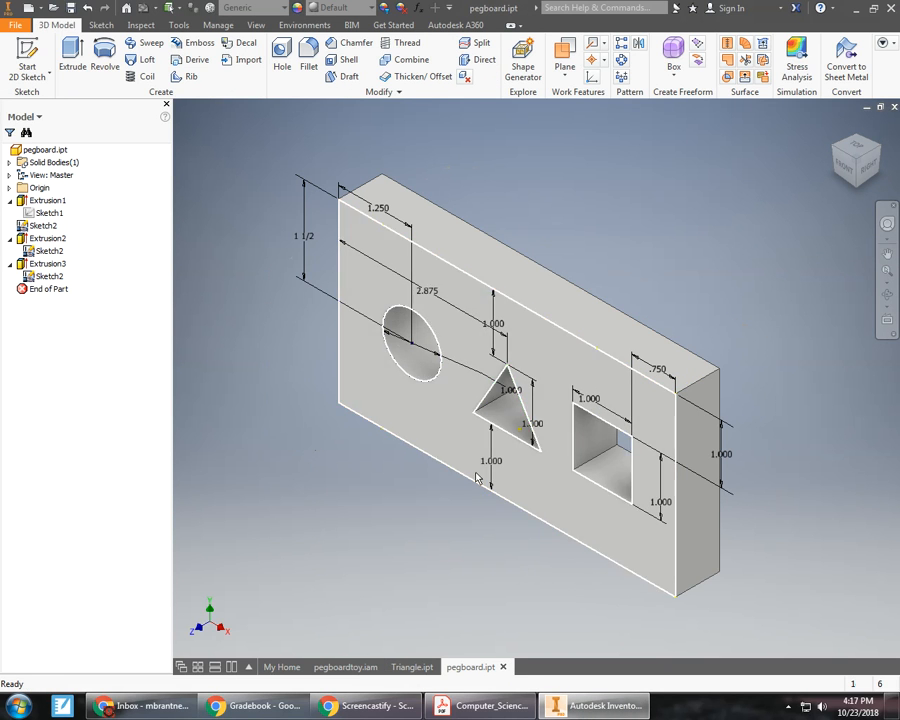
left_click(477, 479)
left_click(342, 664)
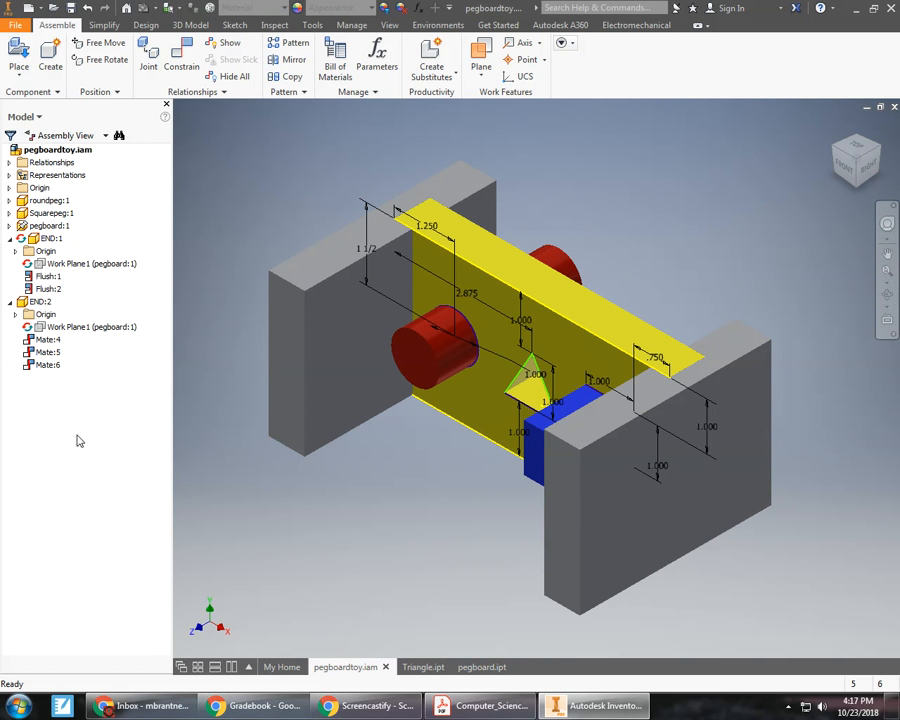
left_click(452, 415)
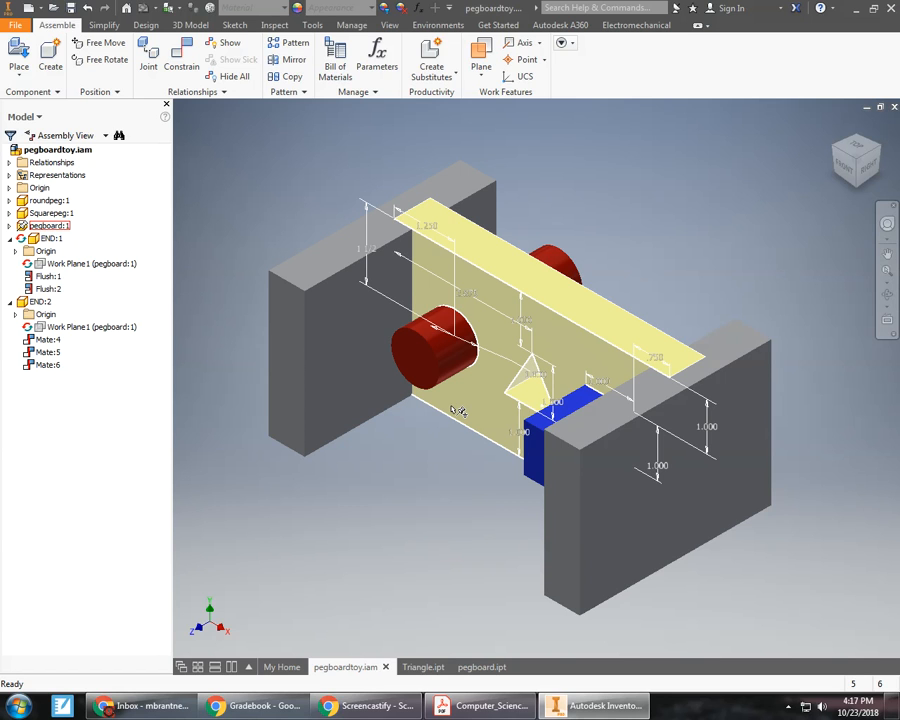
left_click(410, 365)
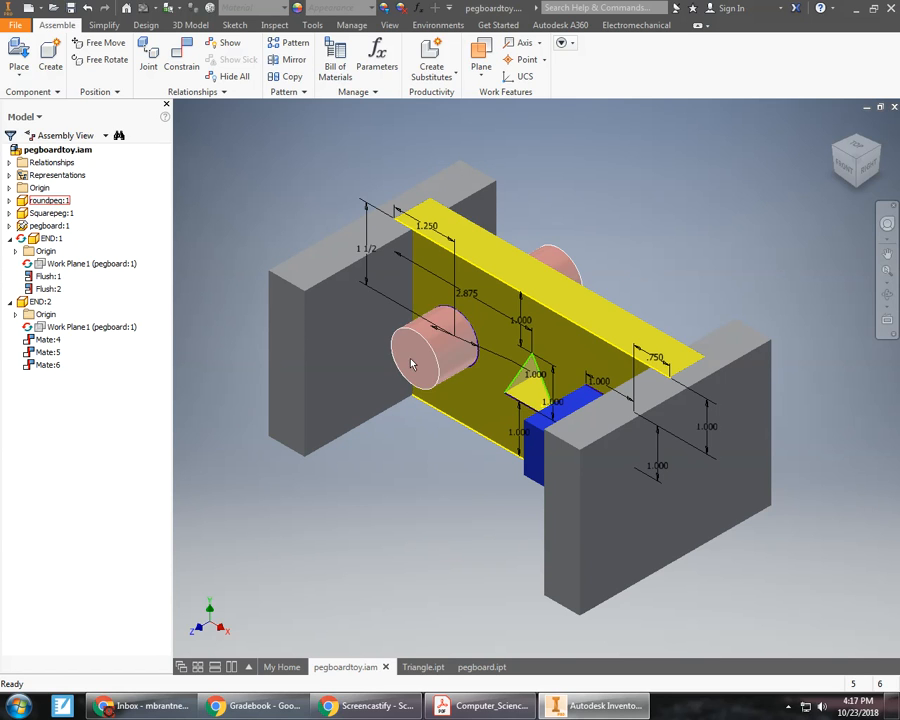
key("Escape")
left_click(30, 241)
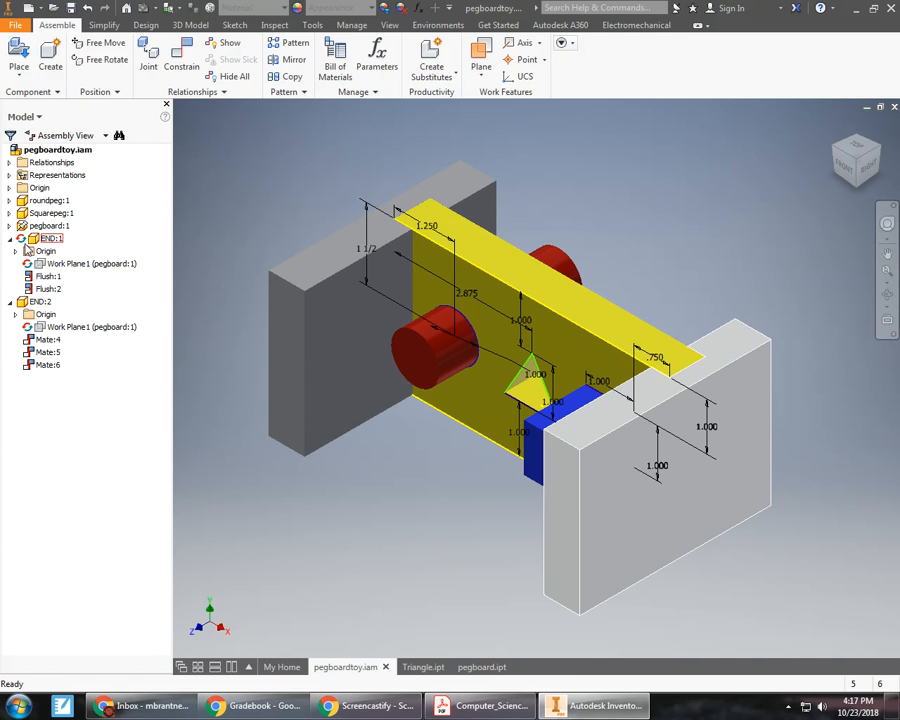
left_click(492, 297)
left_click(283, 278)
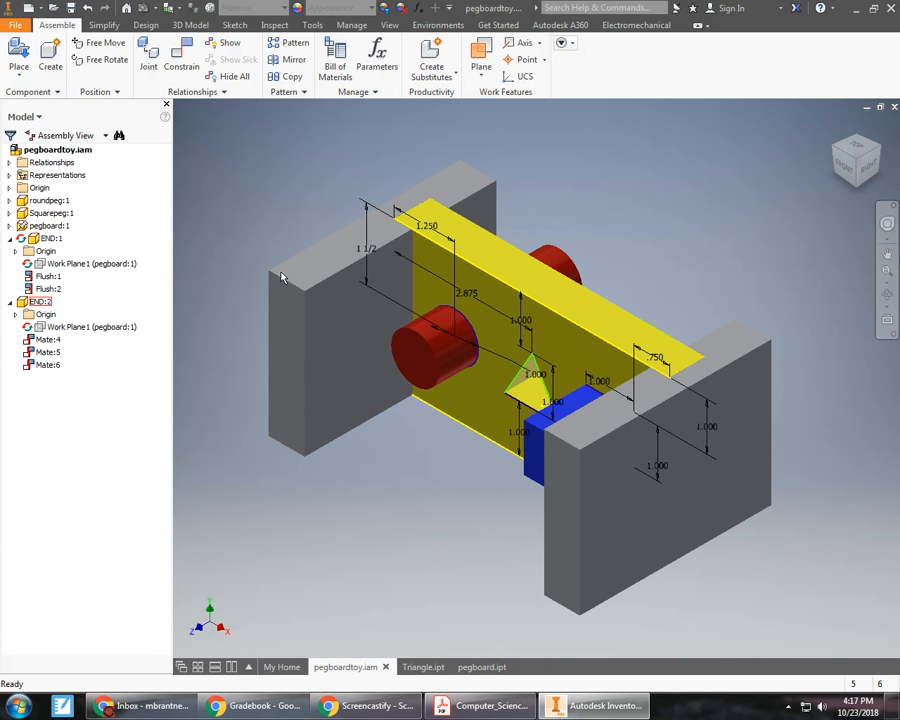
left_click(9, 226)
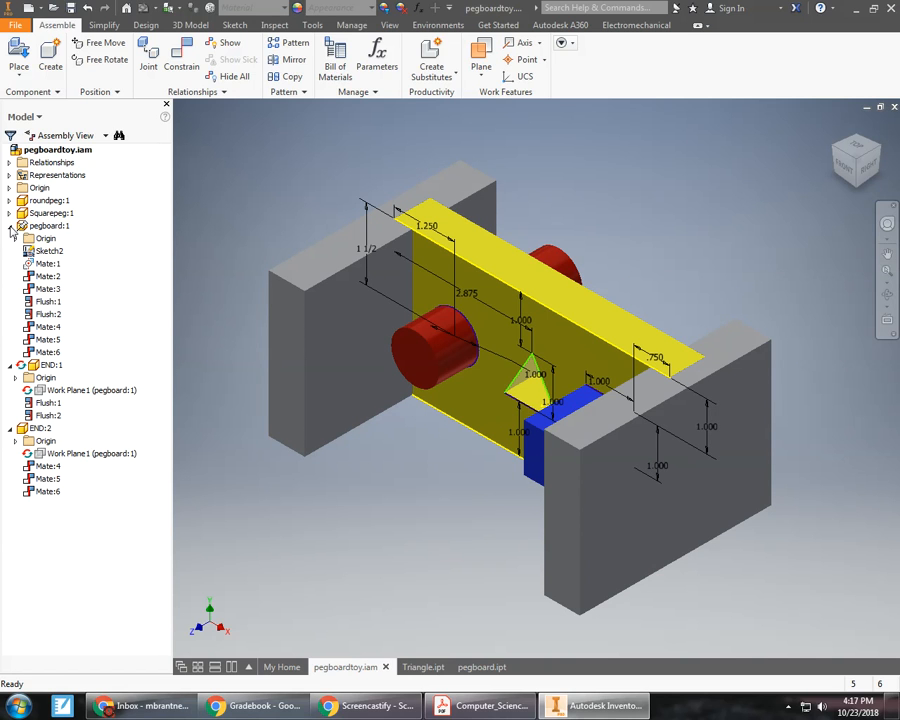
right_click(21, 230)
left_click(118, 492)
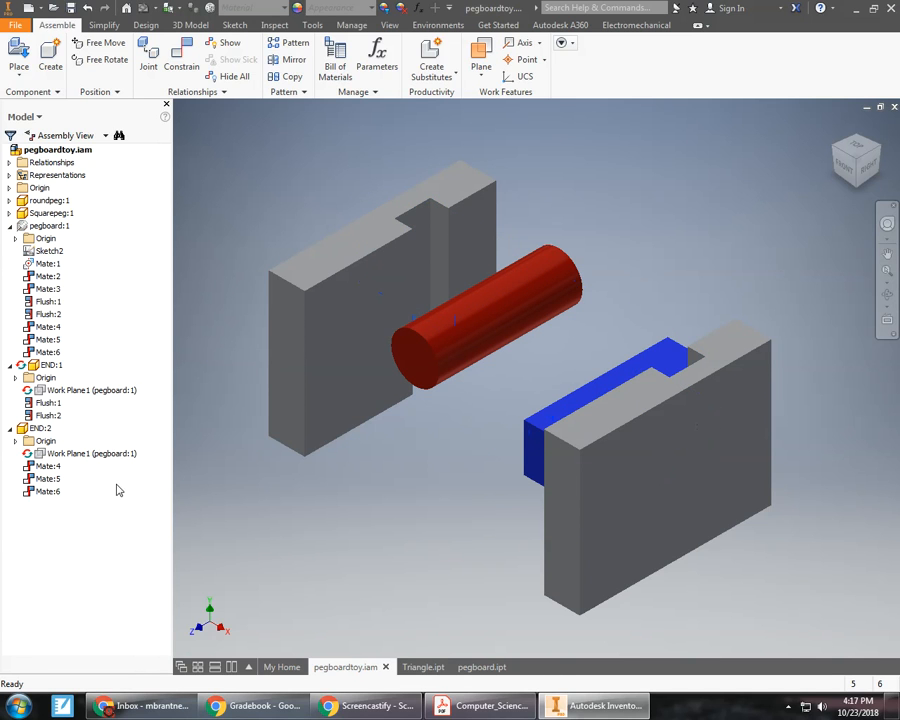
right_click(20, 226)
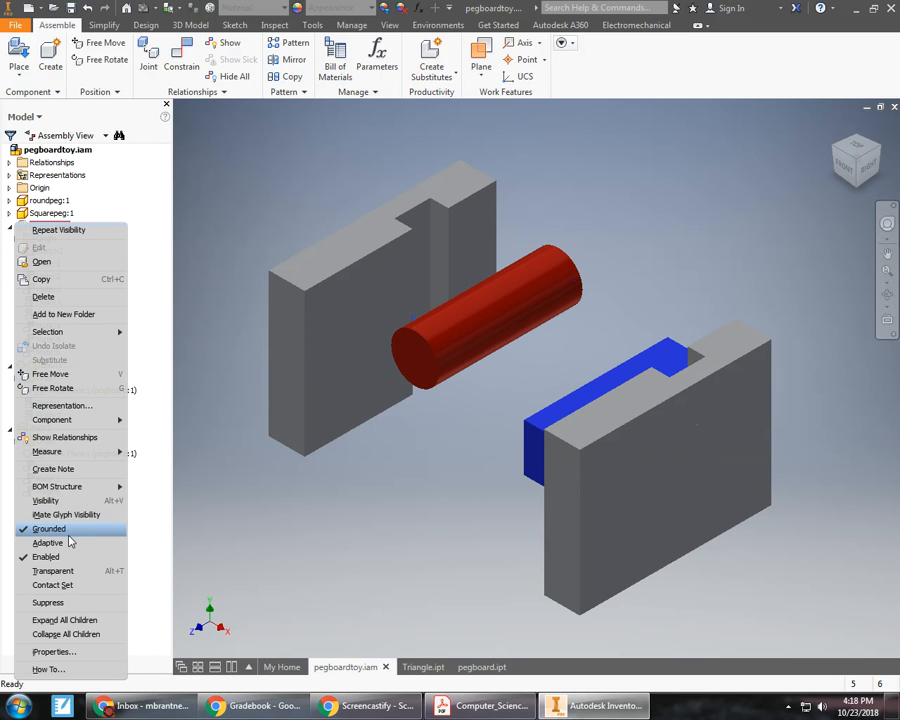
left_click(77, 501)
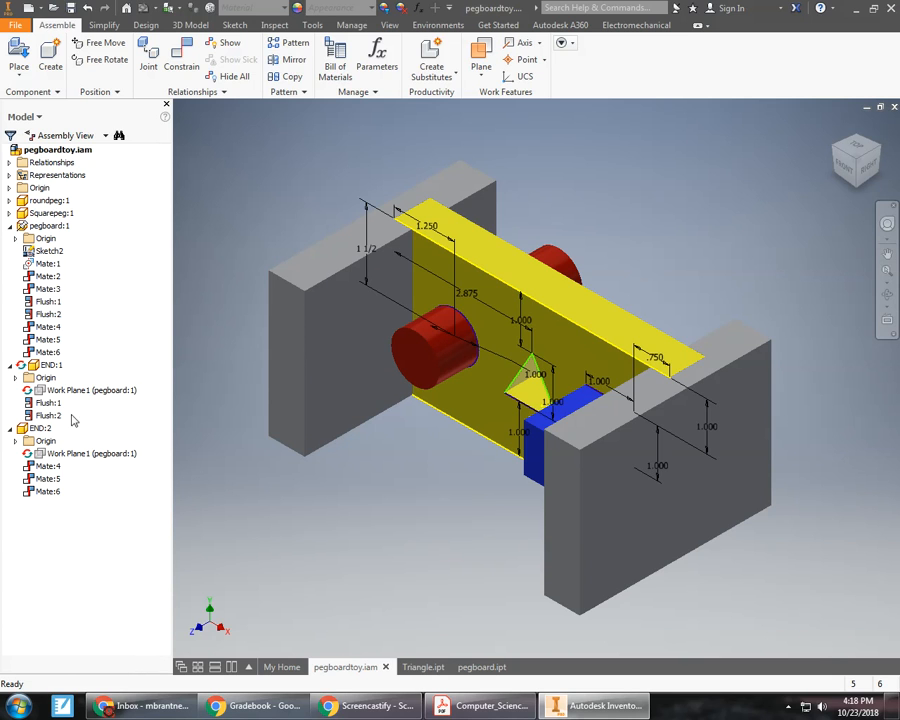
Step: Hide Sketch2 and its dimensions in pegboard.ipt, and return to the pegboardtoy assembly
left_click(470, 667)
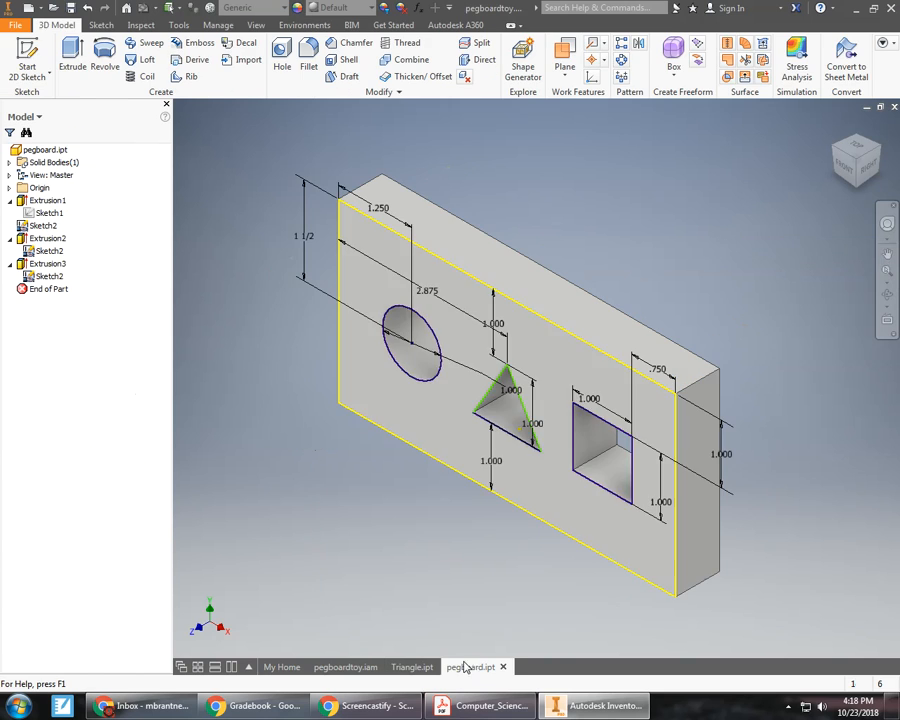
right_click(32, 251)
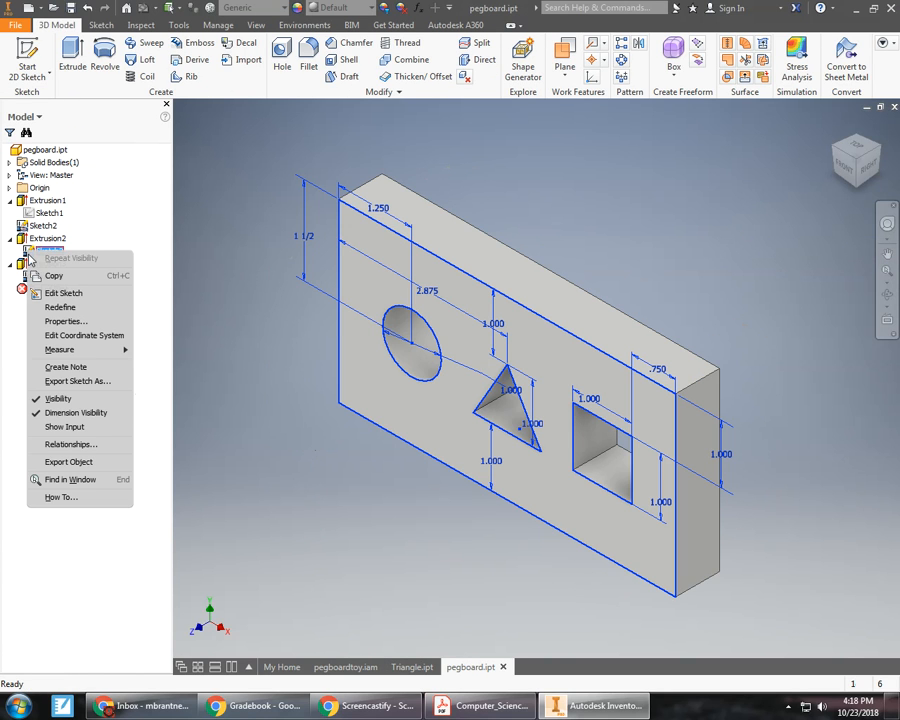
left_click(95, 401)
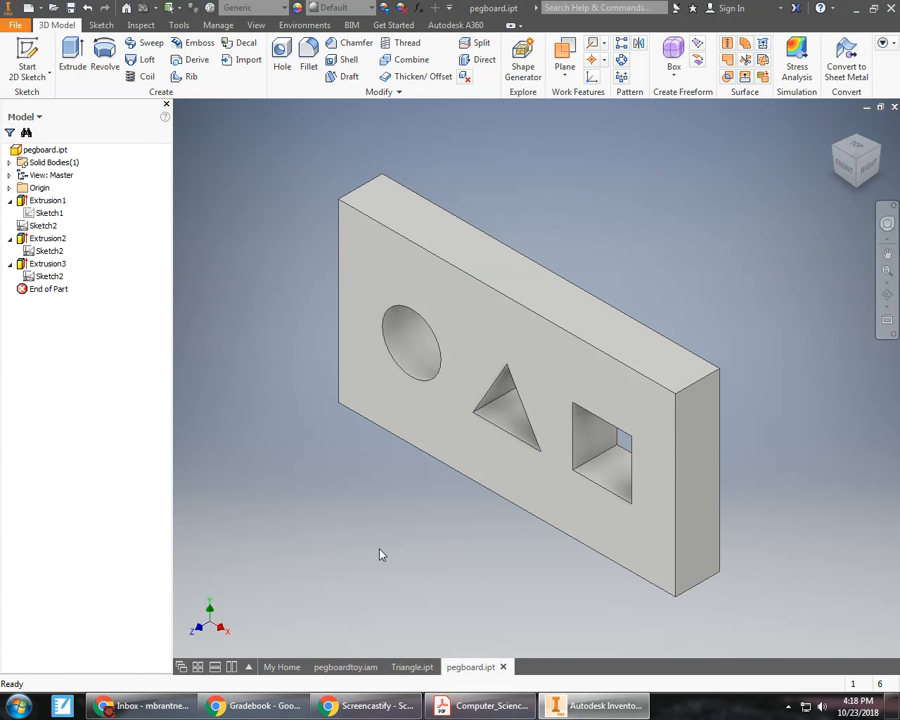
left_click(363, 668)
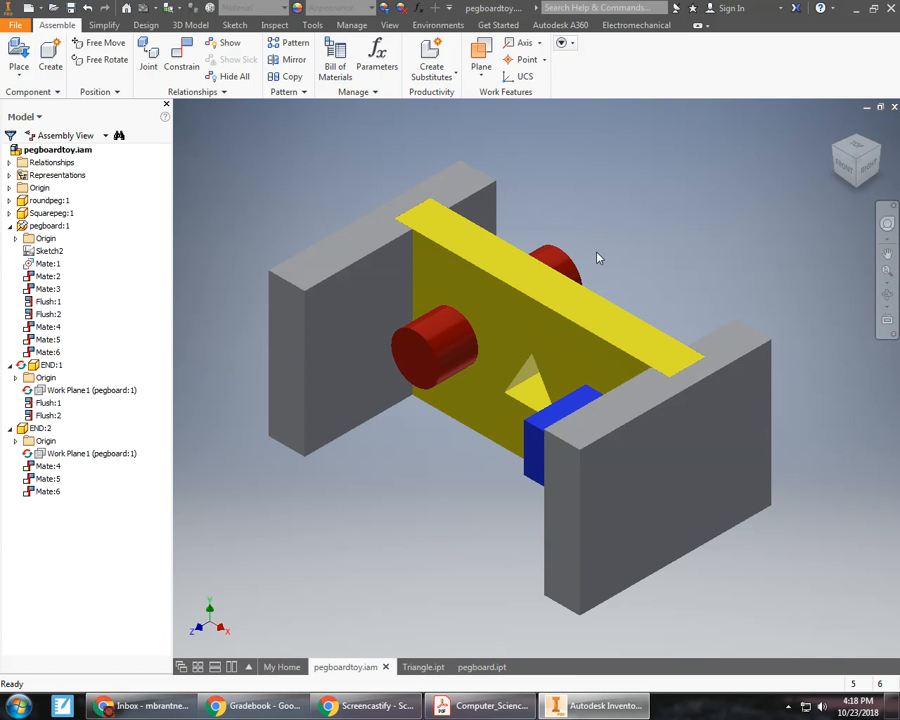
Step: Place one instance of Triangle.ipt in the assembly, in open space clear of the pegboard toy
left_click(857, 145)
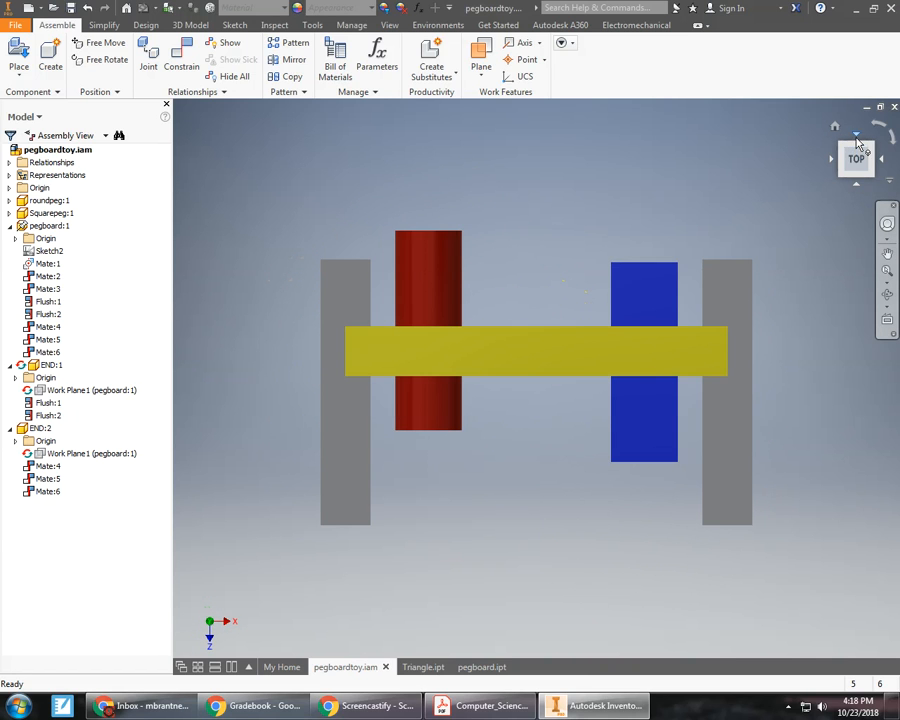
left_click(835, 127)
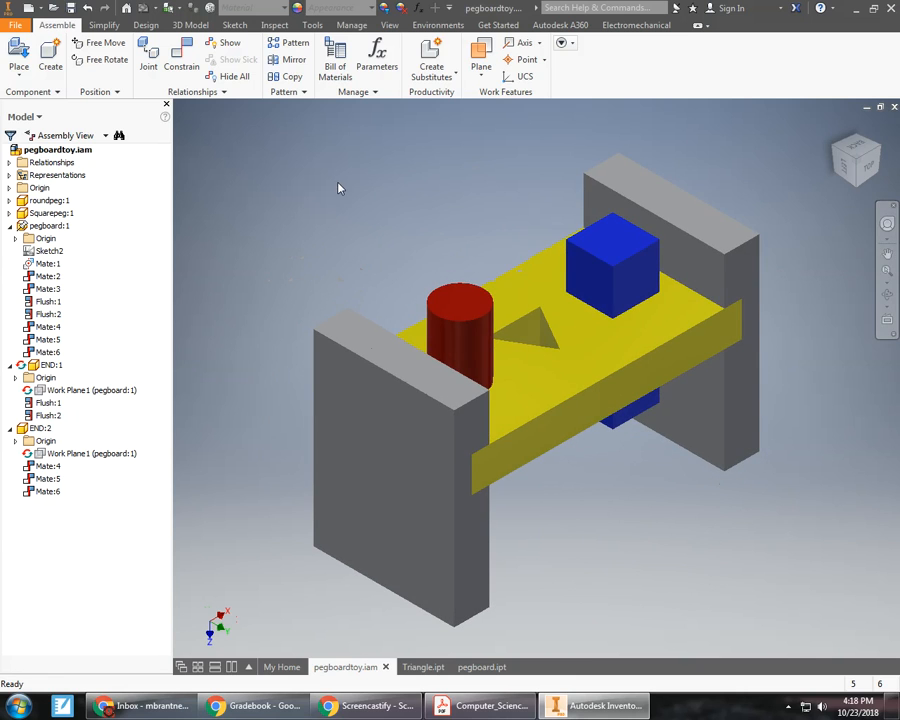
left_click(15, 75)
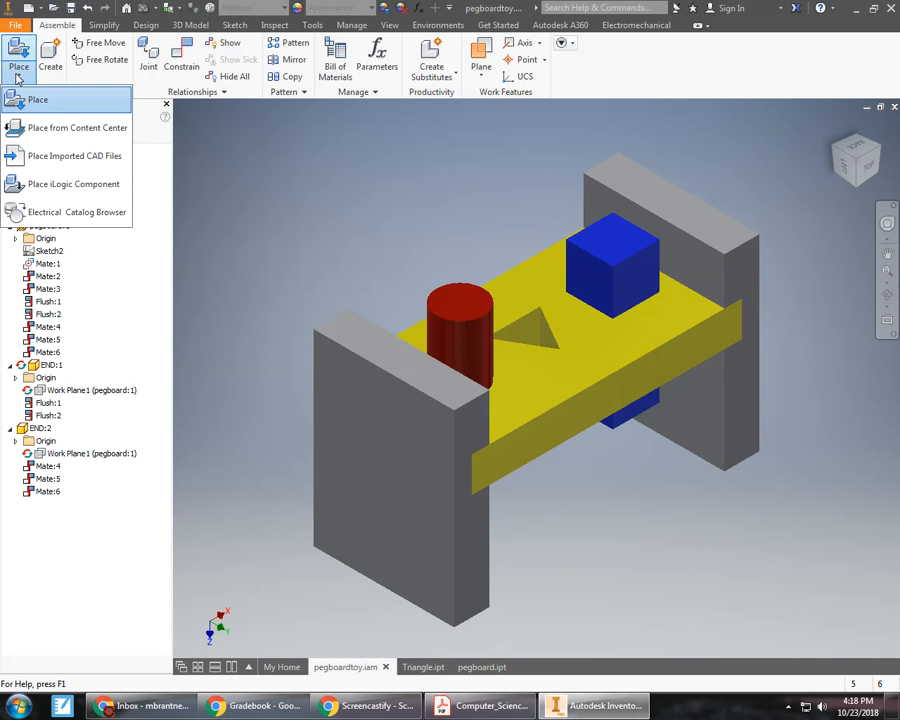
left_click(37, 99)
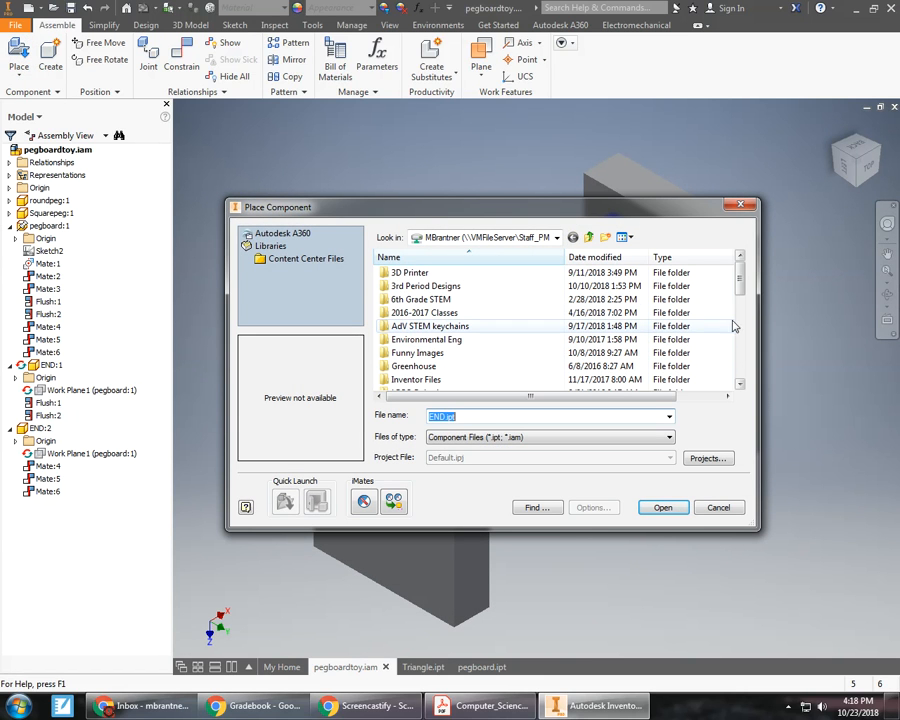
left_click_drag(741, 279, 715, 380)
left_click(484, 382)
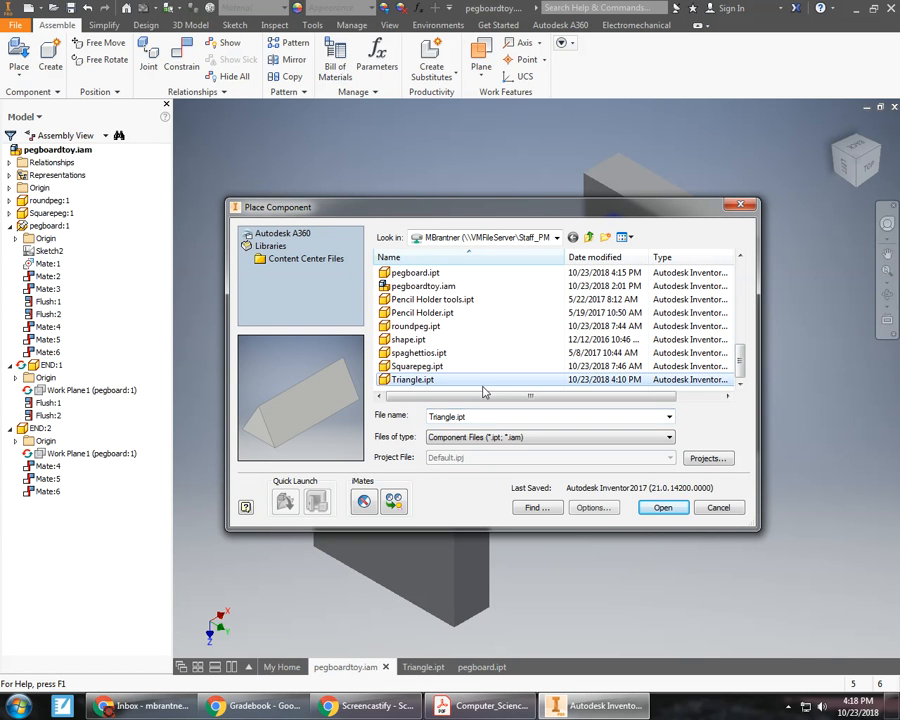
left_click(655, 510)
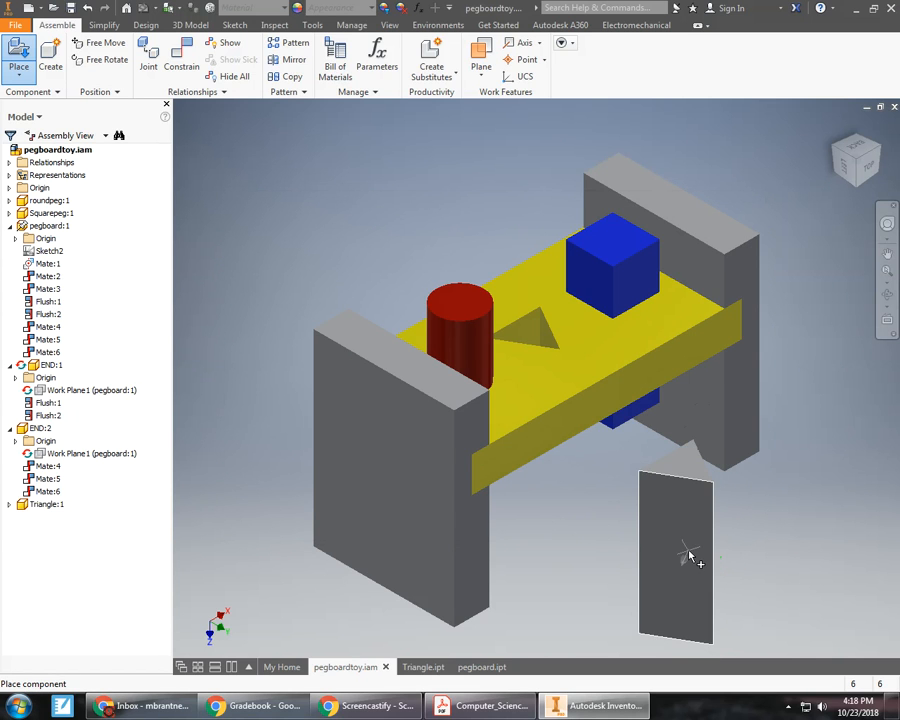
right_click(690, 557)
left_click(740, 493)
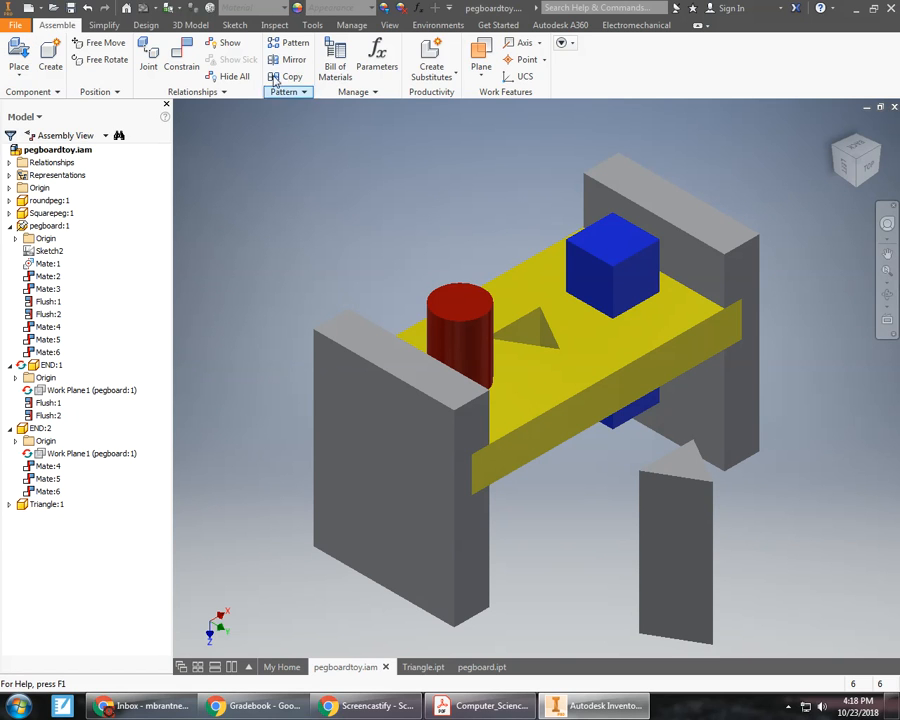
Step: Try the Exterior - Beige appearance on the triangular peg
left_click(373, 8)
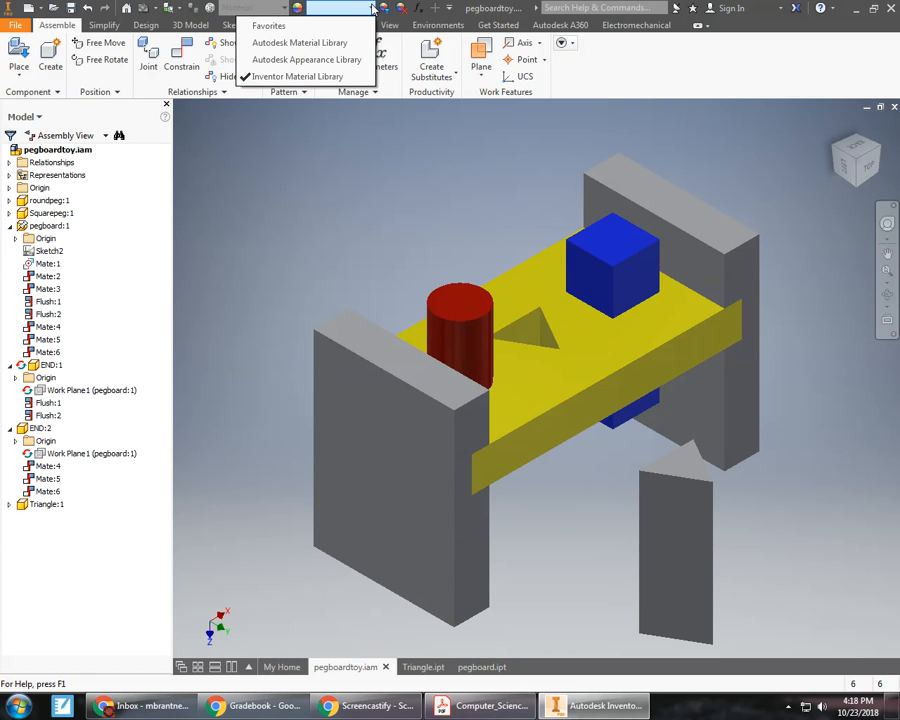
left_click(373, 8)
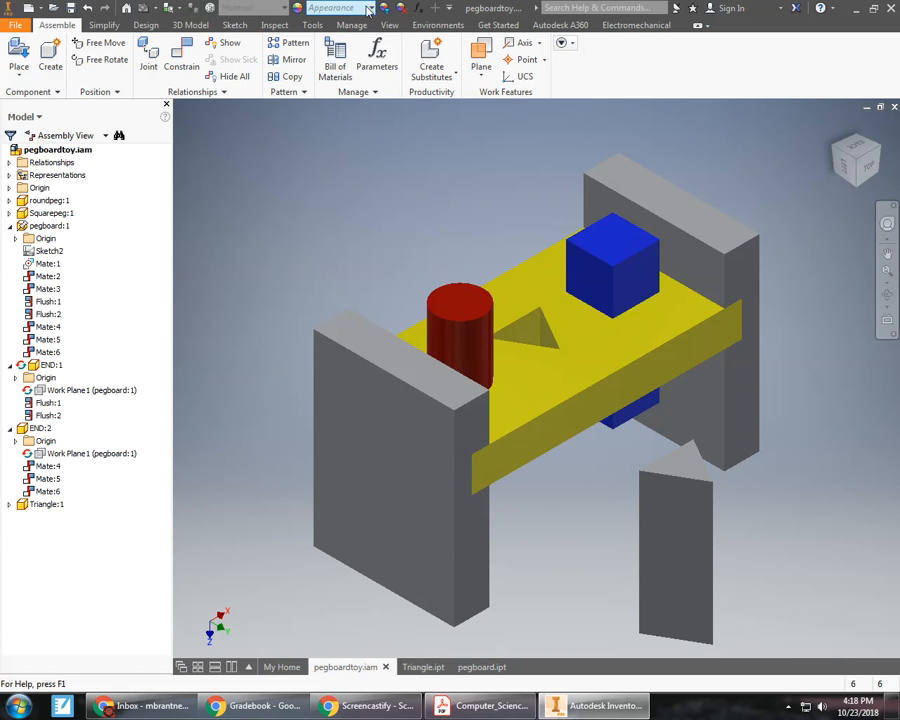
left_click(700, 534)
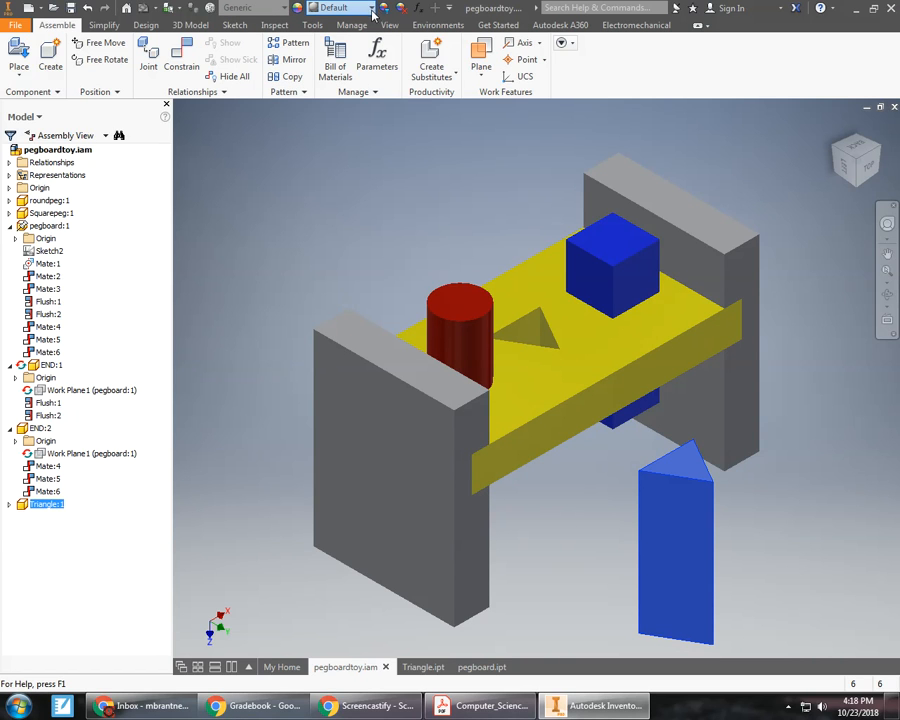
left_click(371, 10)
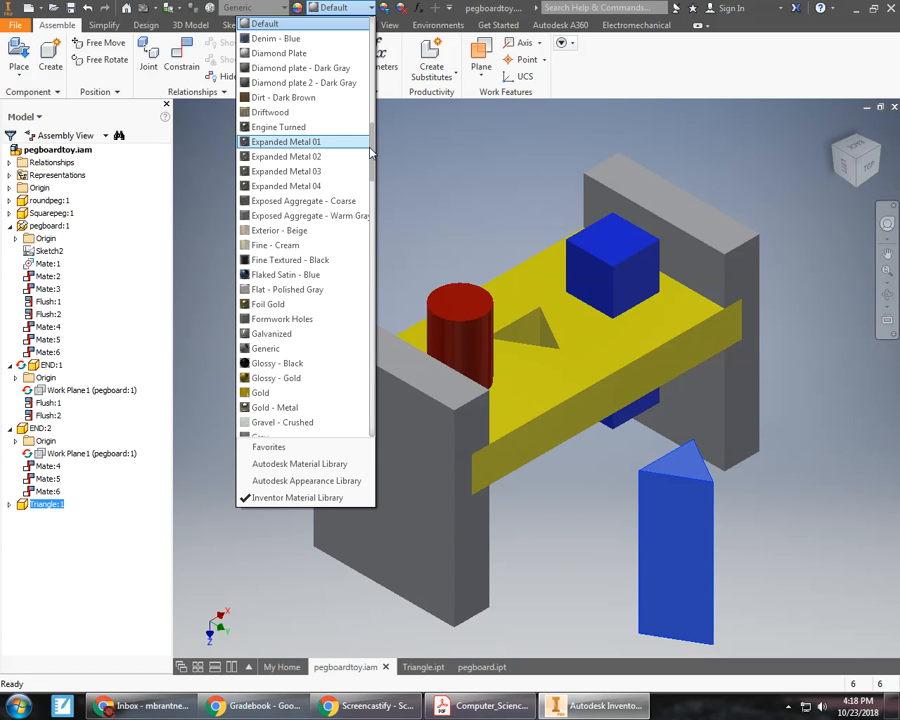
left_click(330, 230)
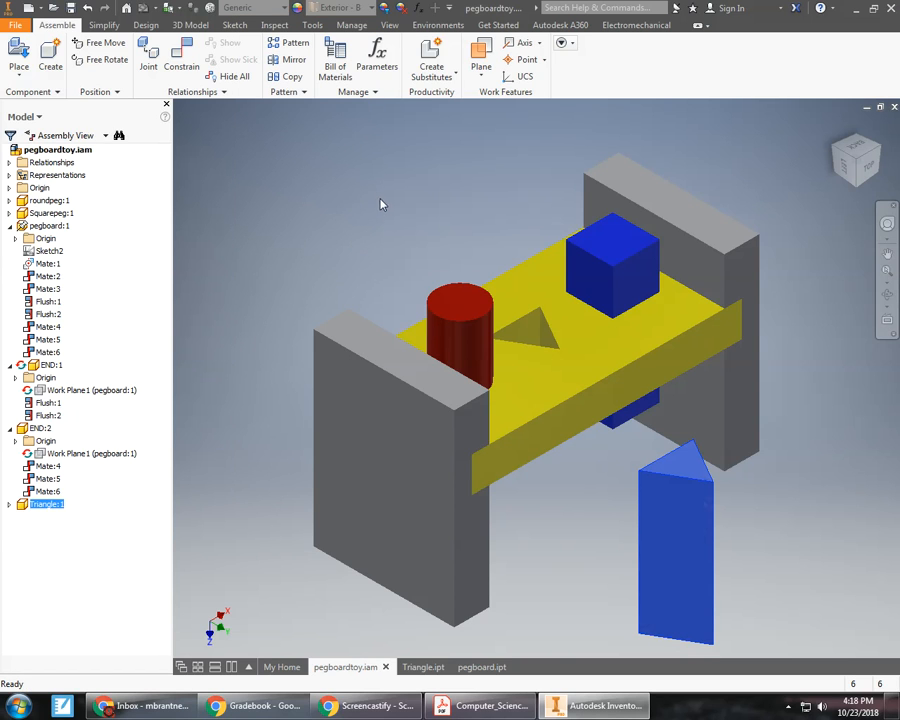
Step: Try the Green Polished appearance on the triangular peg
left_click(371, 10)
left_click(371, 10)
left_click(371, 10)
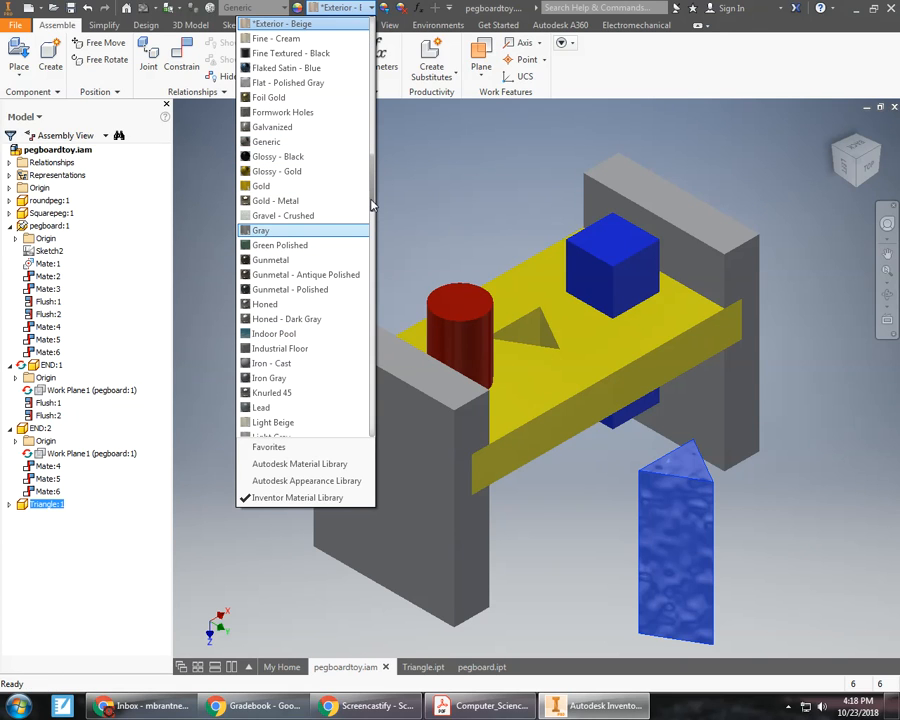
left_click(332, 246)
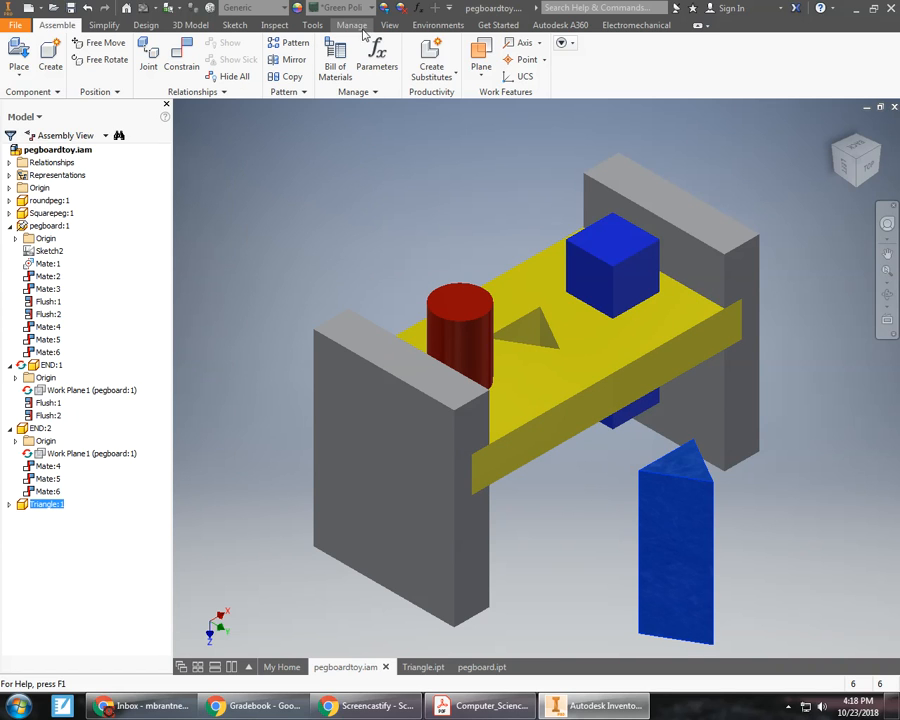
Step: Move the triangular peg near the round peg and give it the Turquoise appearance
left_click_drag(629, 585, 372, 281)
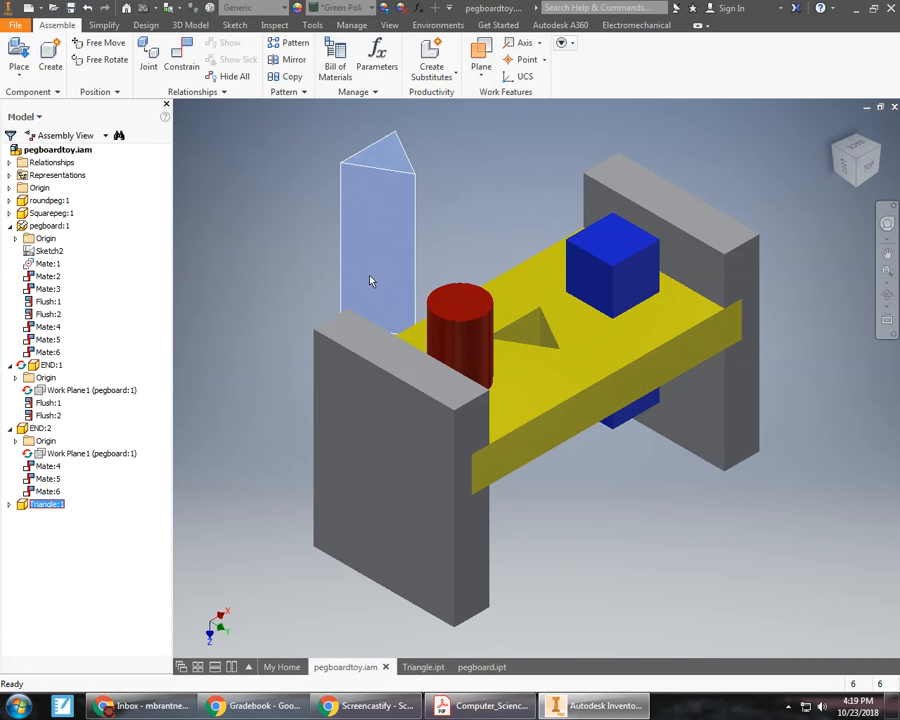
left_click(370, 8)
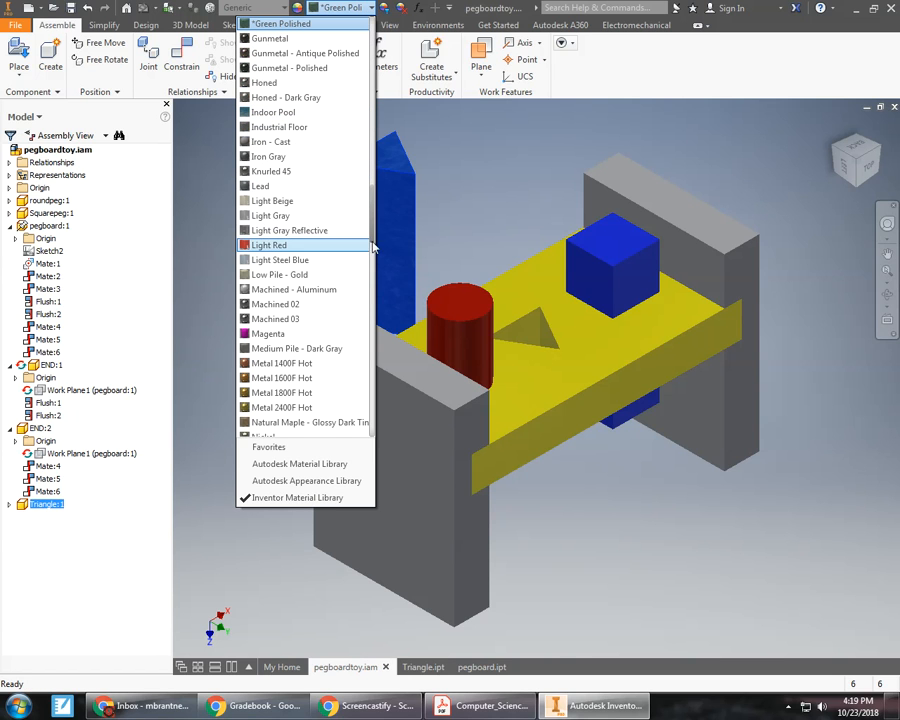
left_click_drag(370, 240, 367, 398)
left_click(290, 348)
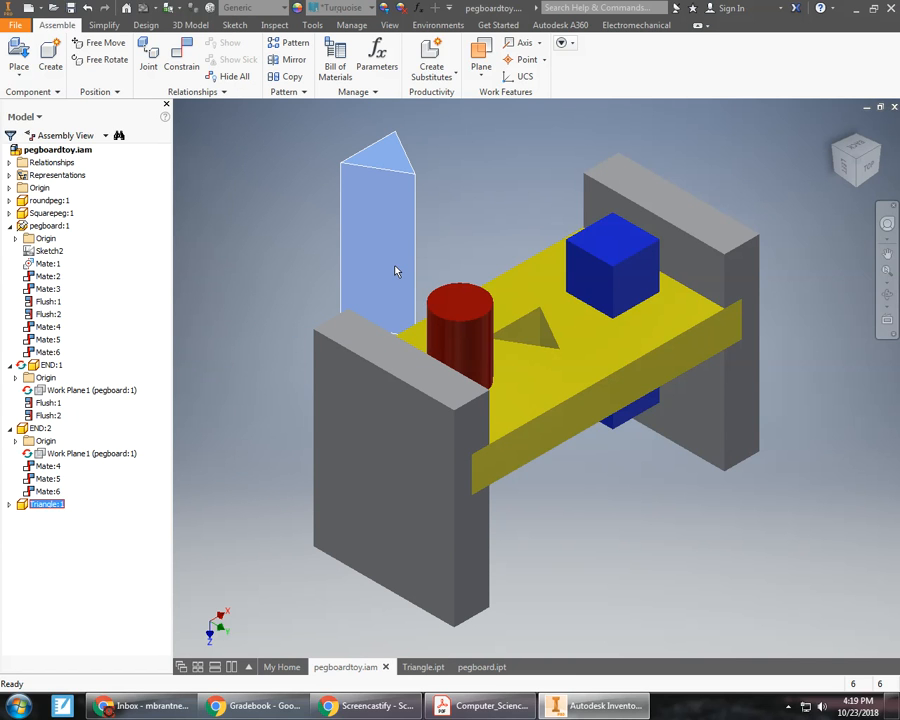
left_click_drag(394, 212, 423, 200)
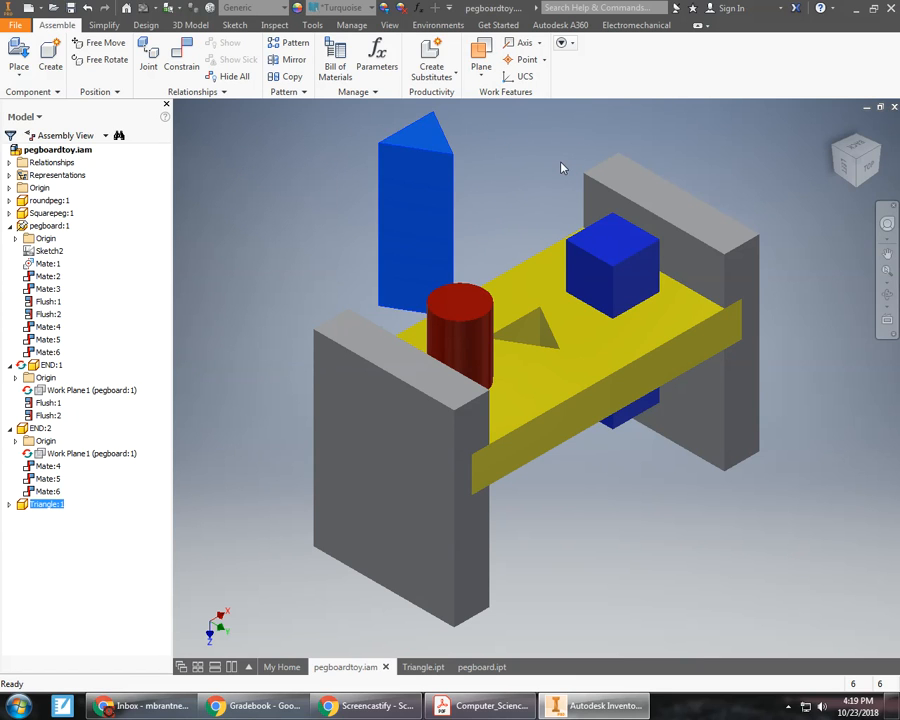
left_click(562, 167)
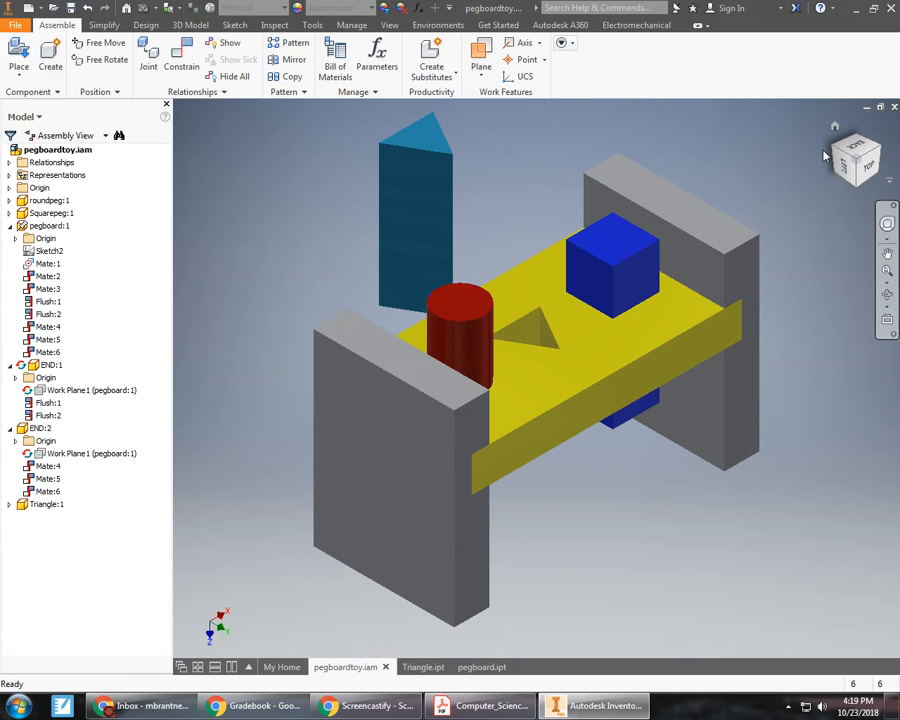
Step: Mate one side face of the triangular peg to the matching inner wall of the pegboard's triangular hole, with zero offset
left_click(179, 62)
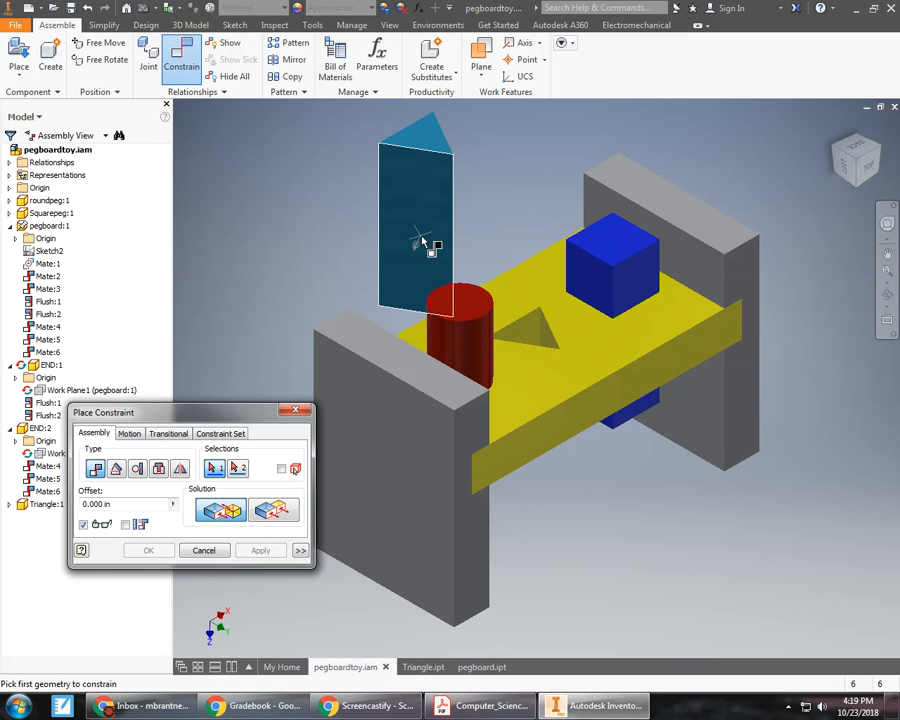
mouse_move(445, 263)
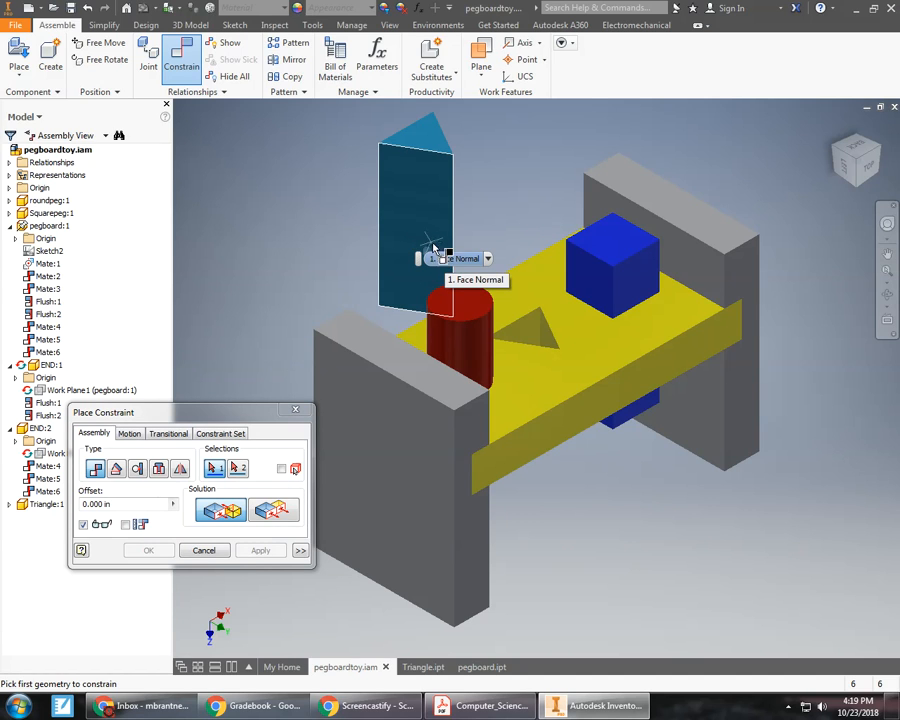
left_click(425, 243)
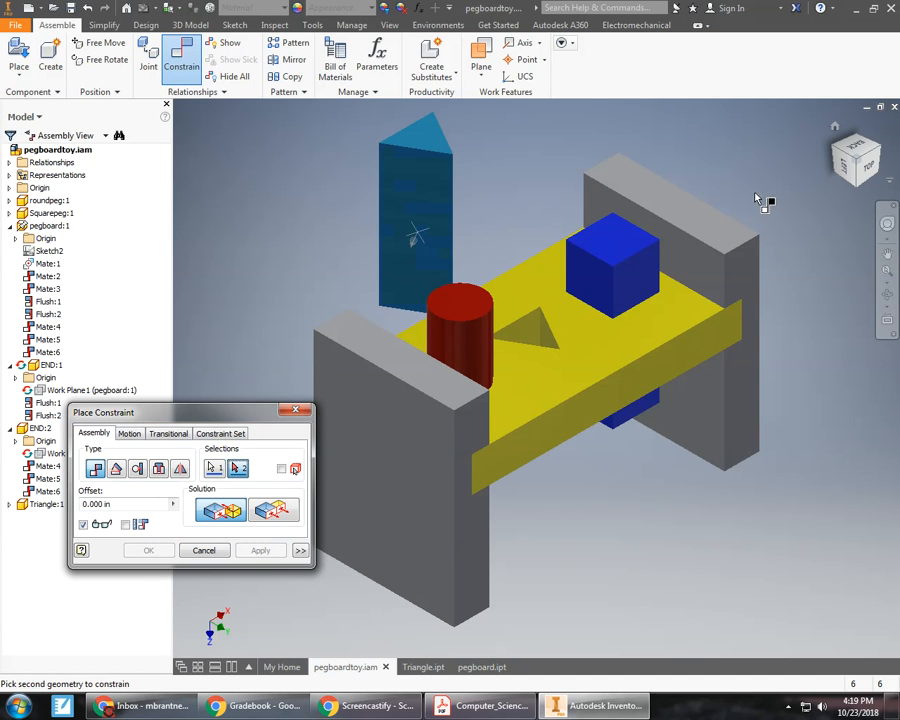
left_click(836, 148)
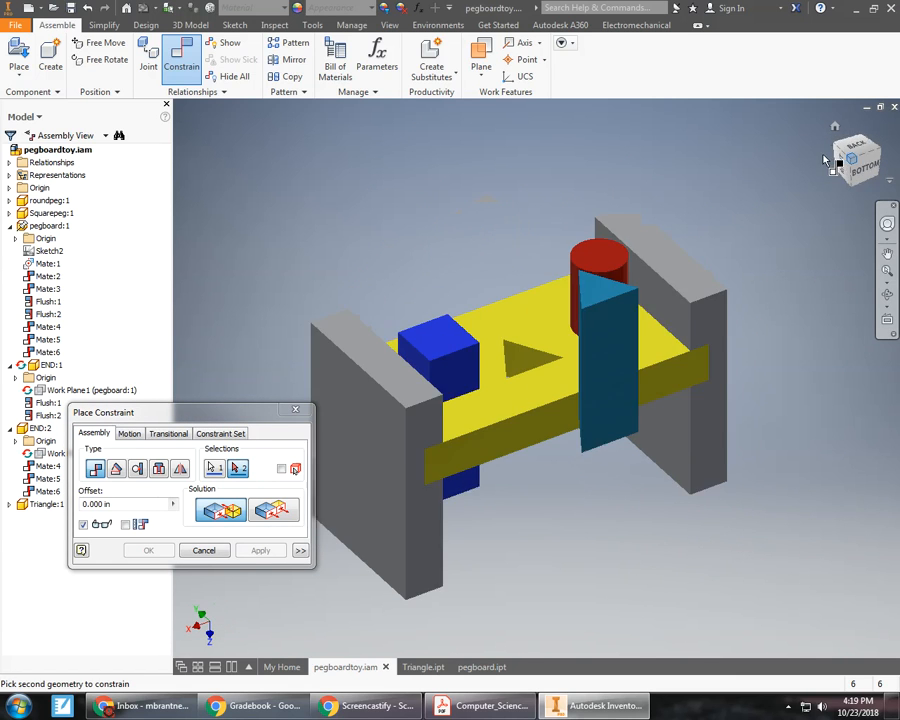
left_click(525, 366)
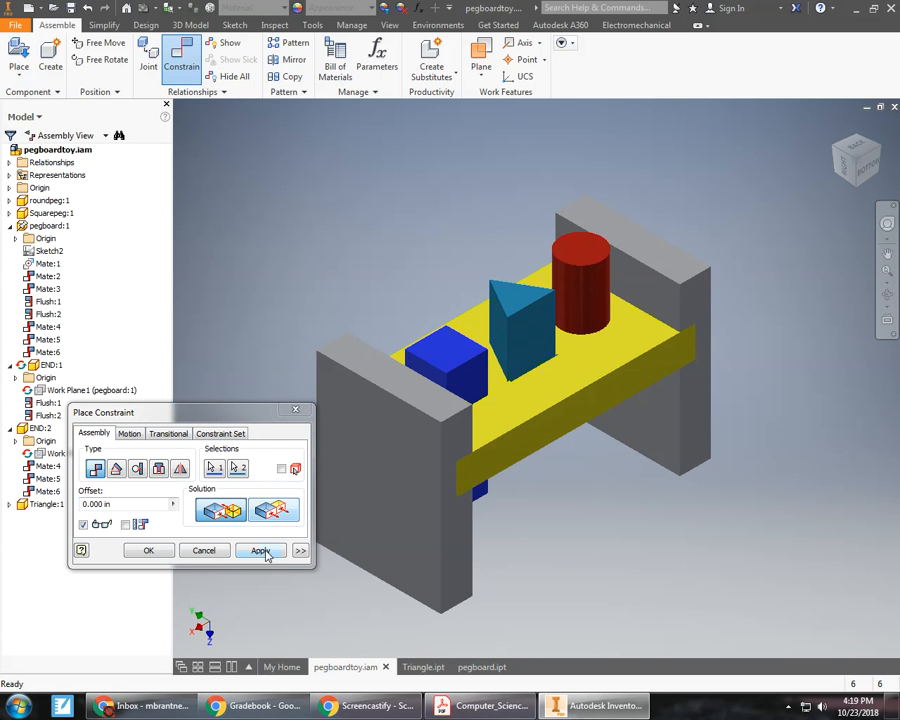
left_click(260, 551)
left_click(536, 346)
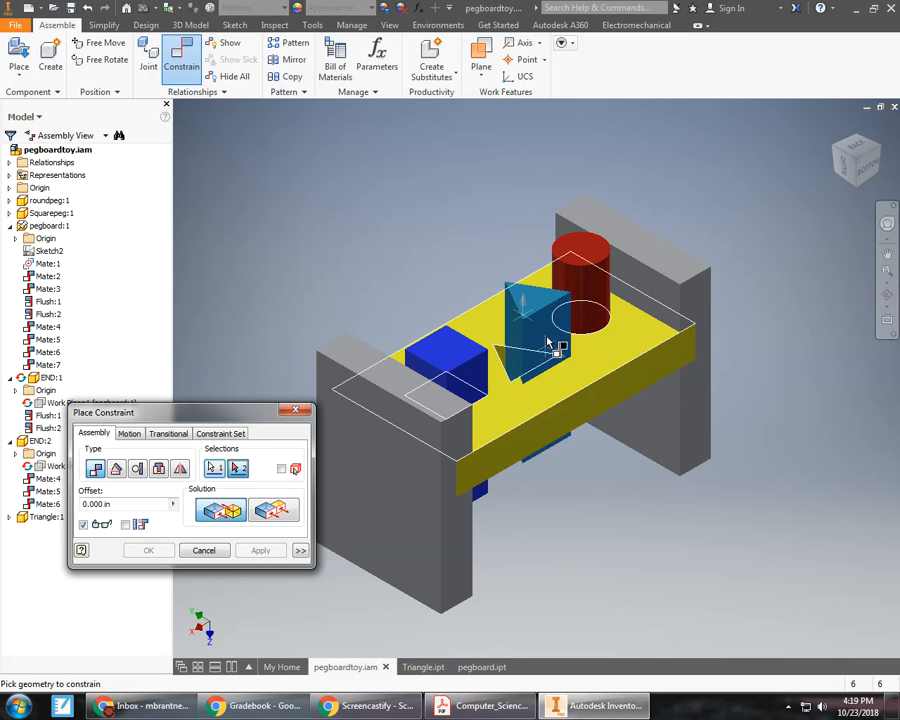
left_click(203, 551)
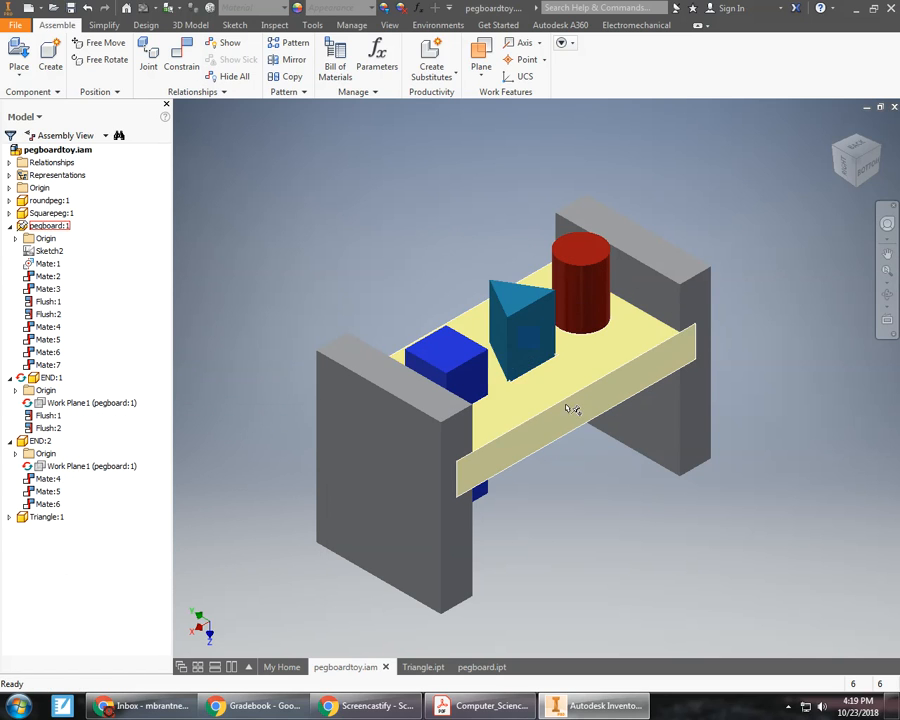
Step: Raise the triangular peg in its hole and mate a second side face to the corresponding hole wall, with zero offset
left_click_drag(530, 334, 511, 288)
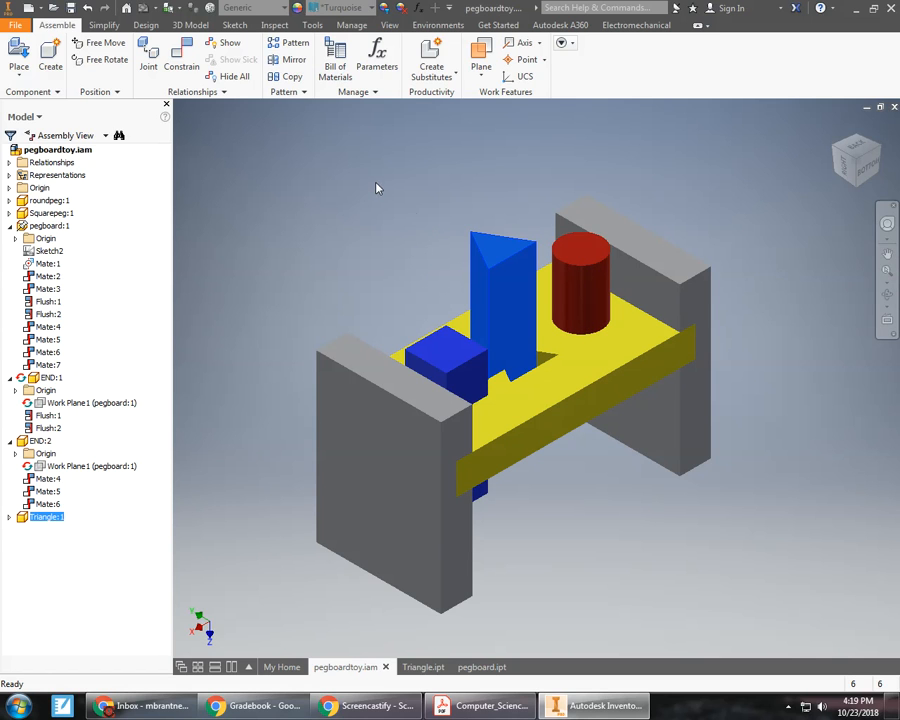
left_click(181, 58)
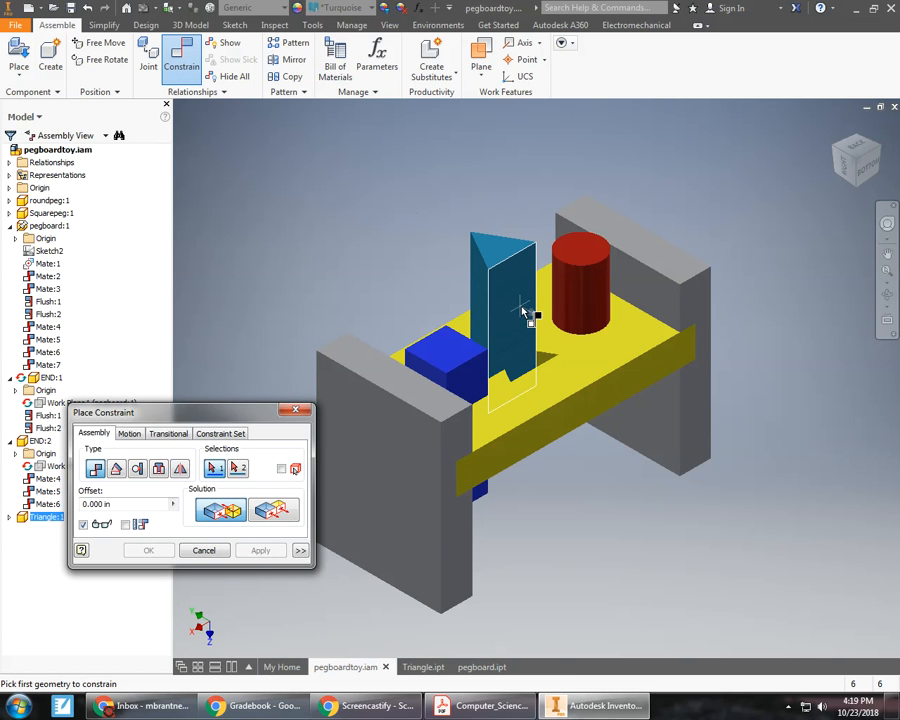
left_click(522, 312)
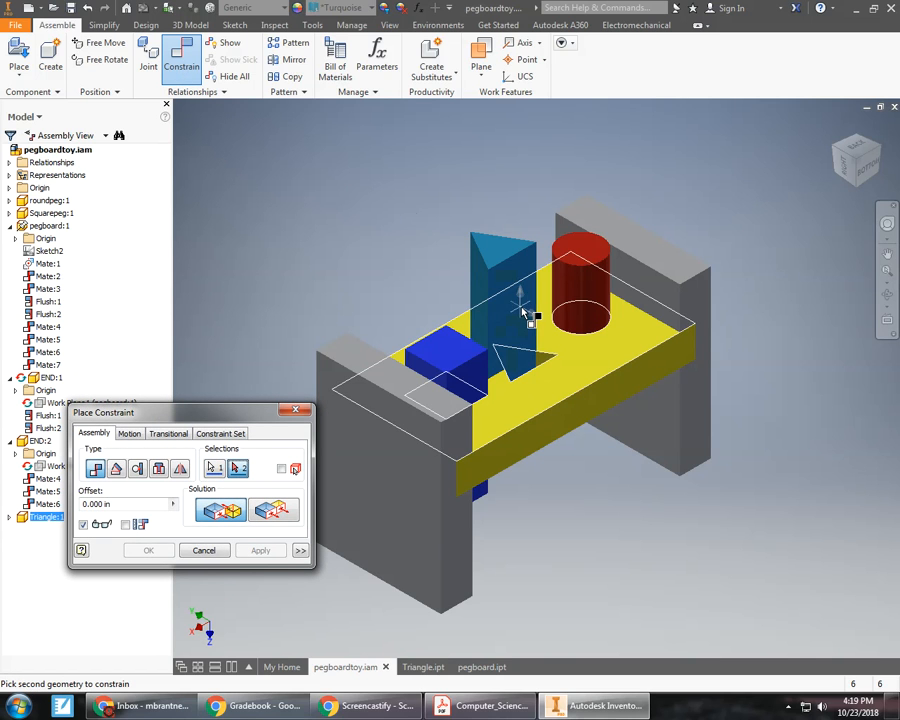
left_click(838, 150)
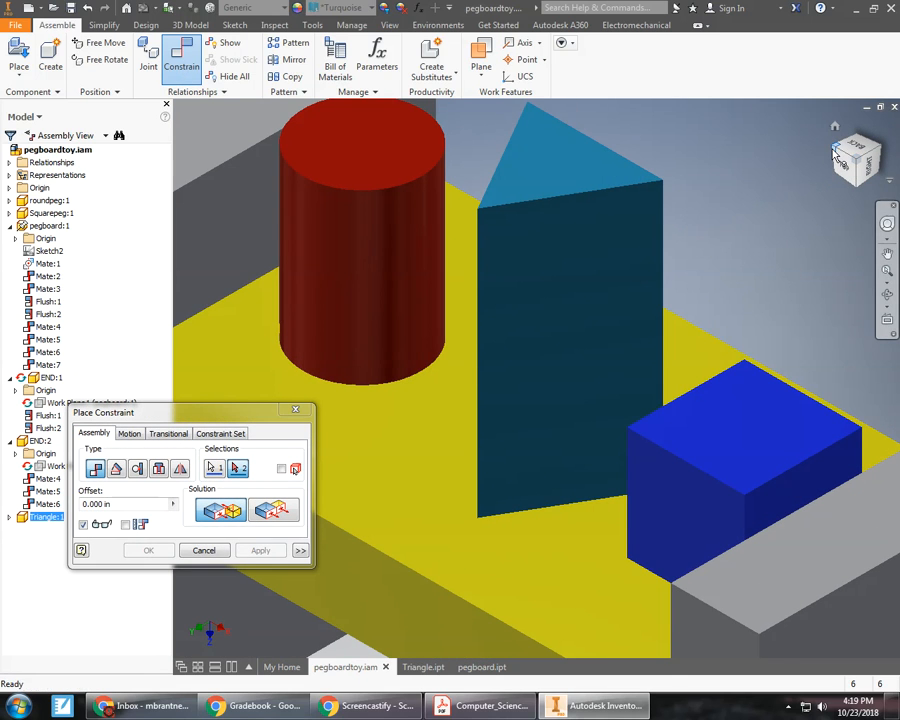
left_click(837, 156)
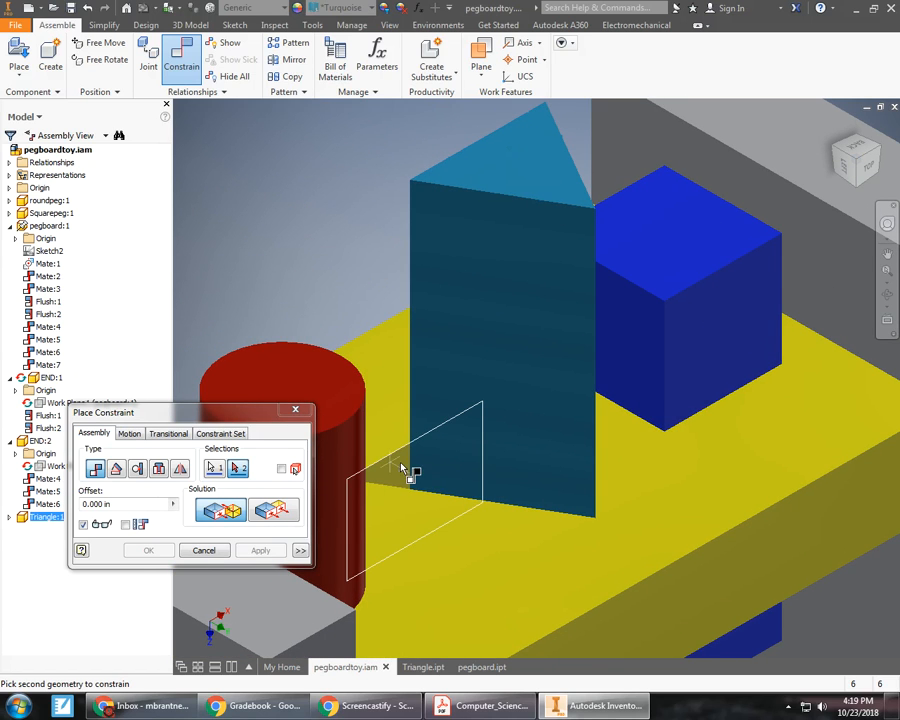
left_click(400, 472)
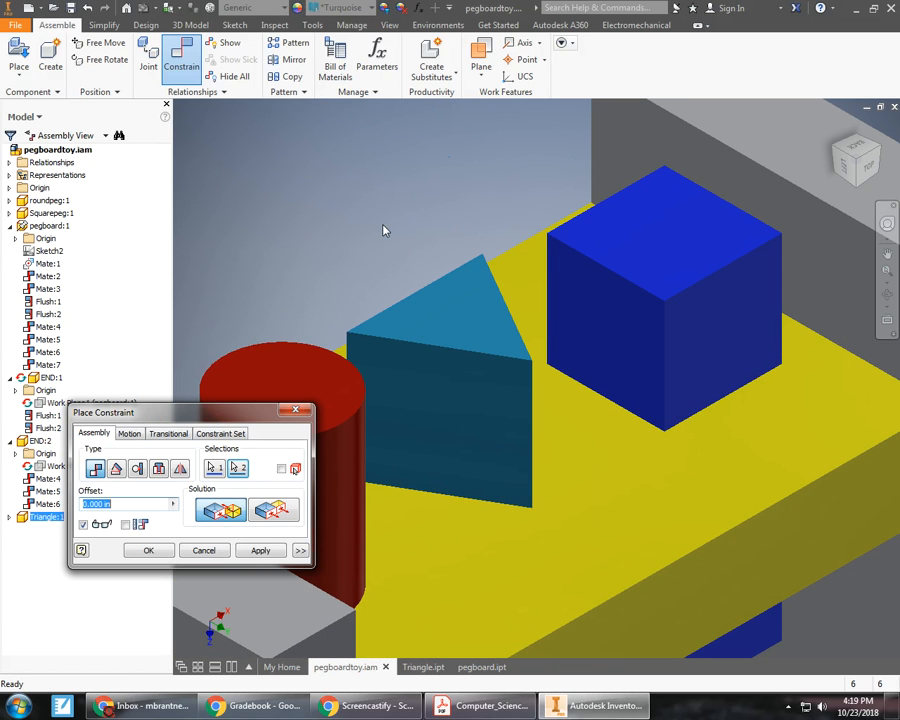
left_click(258, 551)
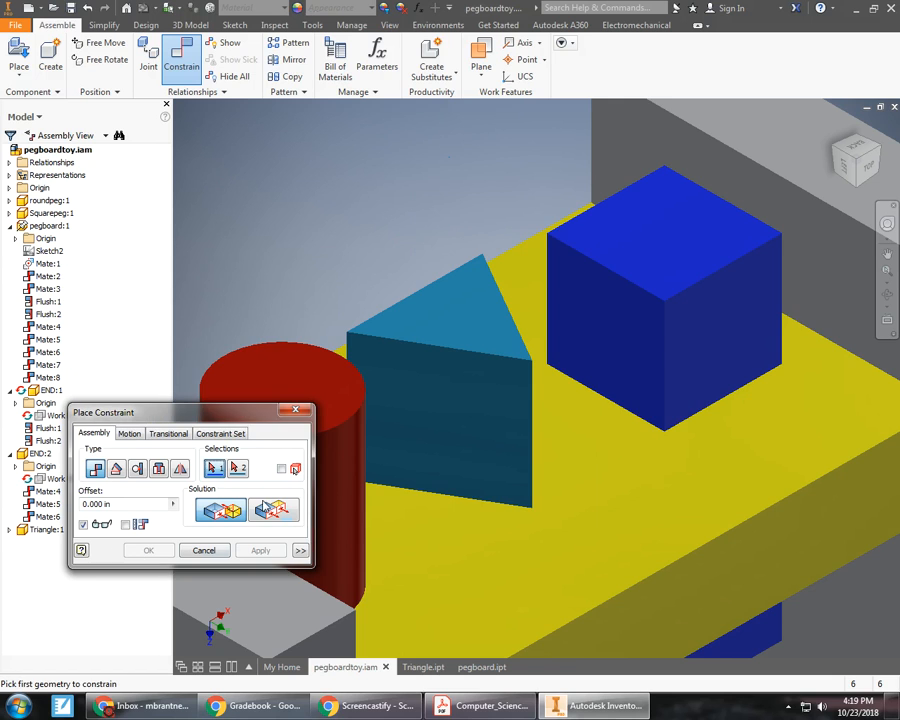
scroll(617, 410, "down", 5)
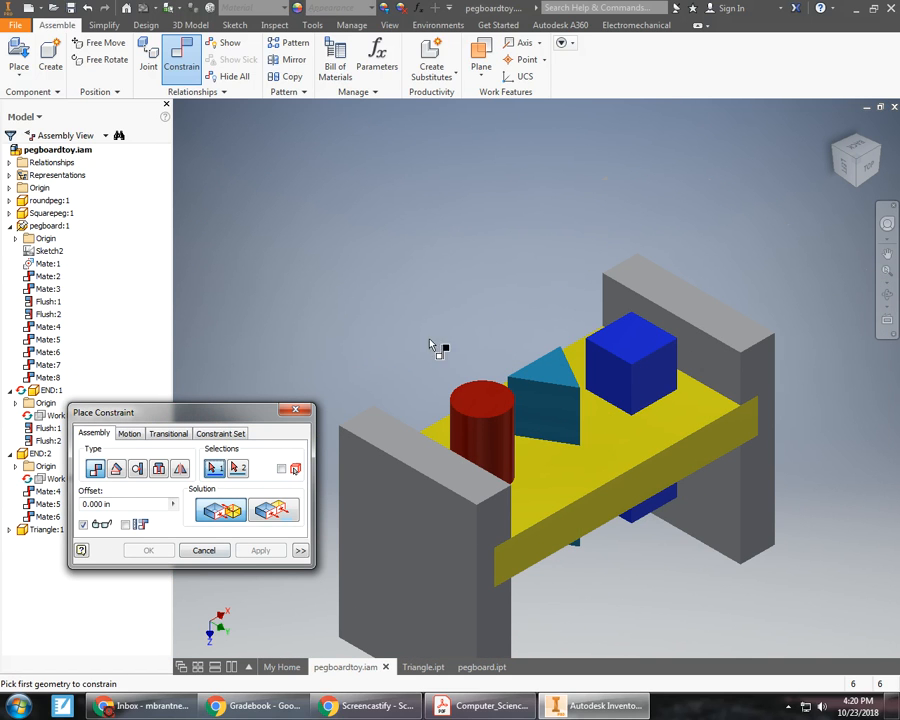
left_click(203, 551)
Step: Slide the triangular peg slightly upward in its hole to test its remaining movement, then deselect it
left_click(537, 412)
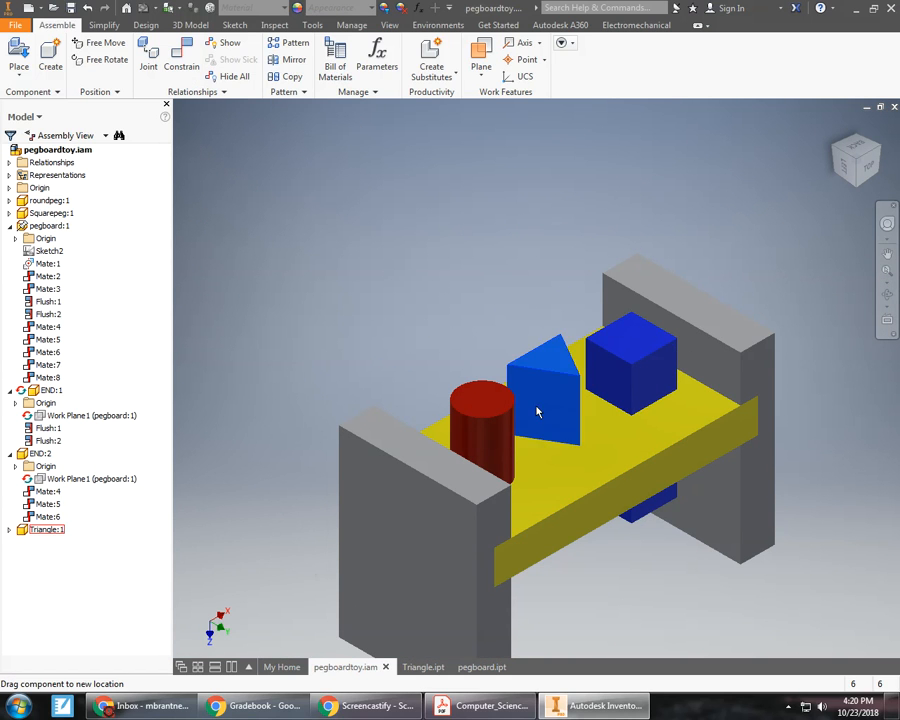
left_click_drag(540, 418, 490, 305)
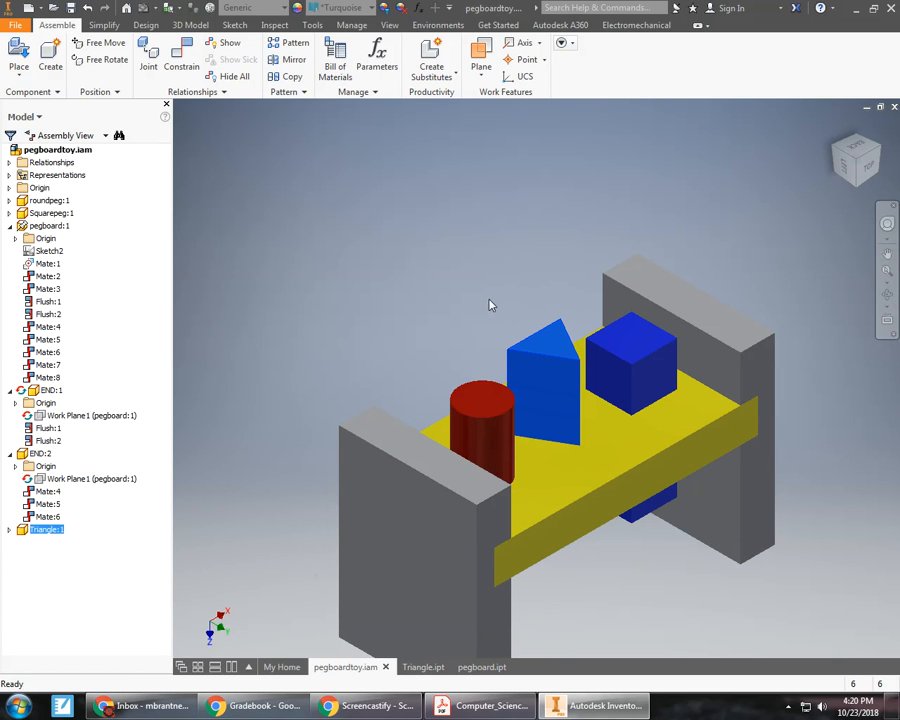
left_click(778, 240)
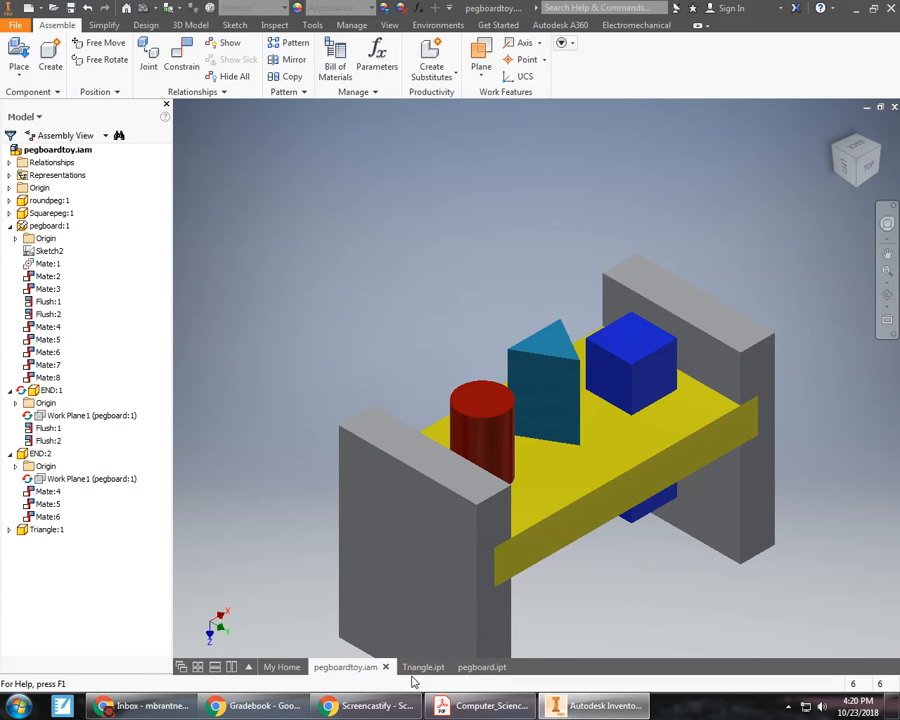
Step: Save pegboardtoy.iam together with its changed dependent part pegboard.ipt
left_click(45, 251)
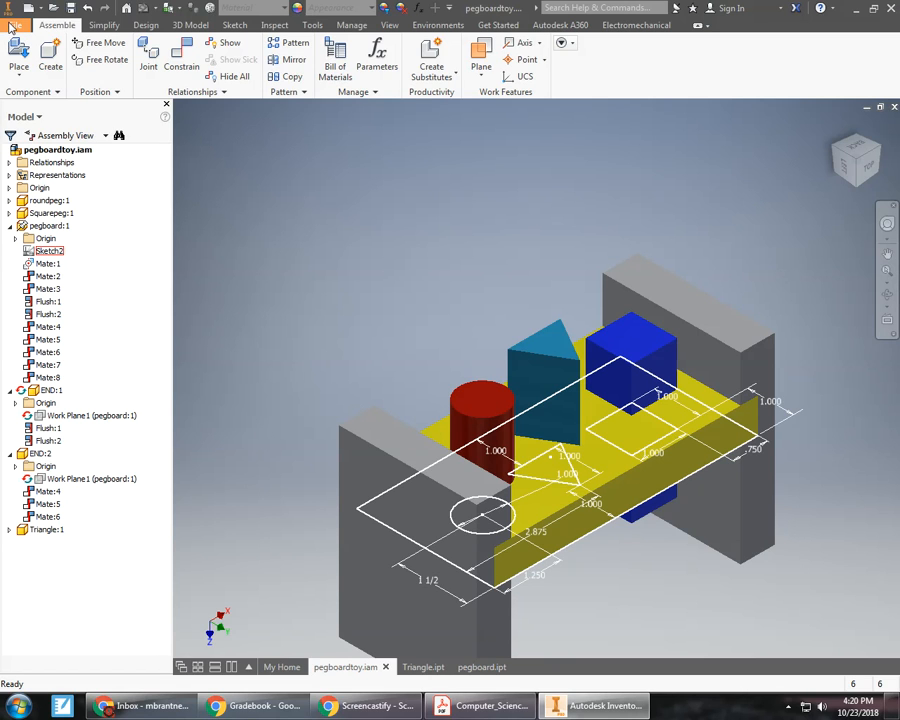
left_click(13, 24)
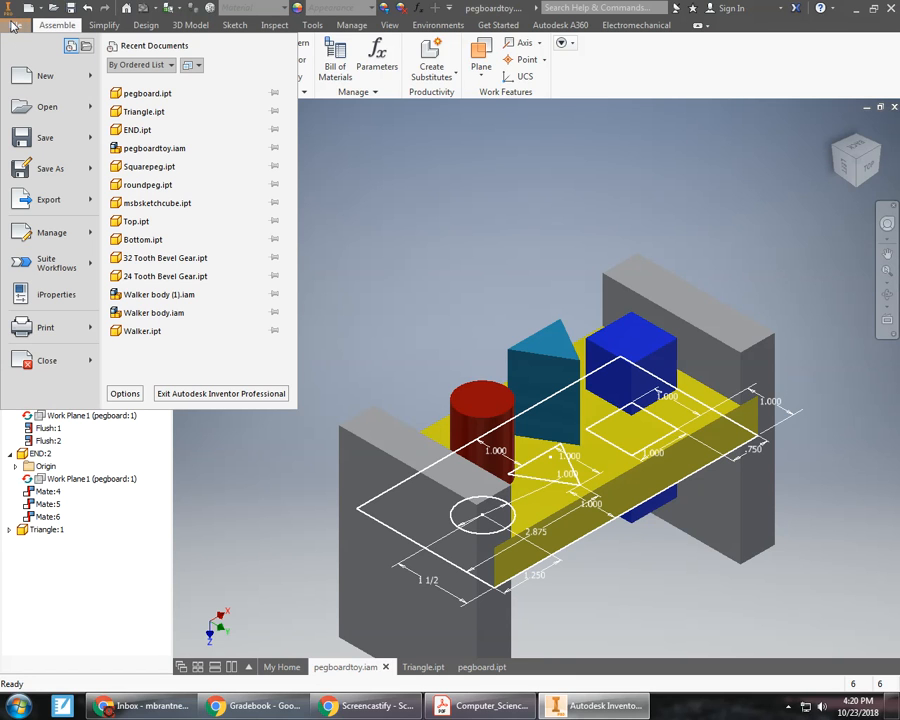
left_click(42, 140)
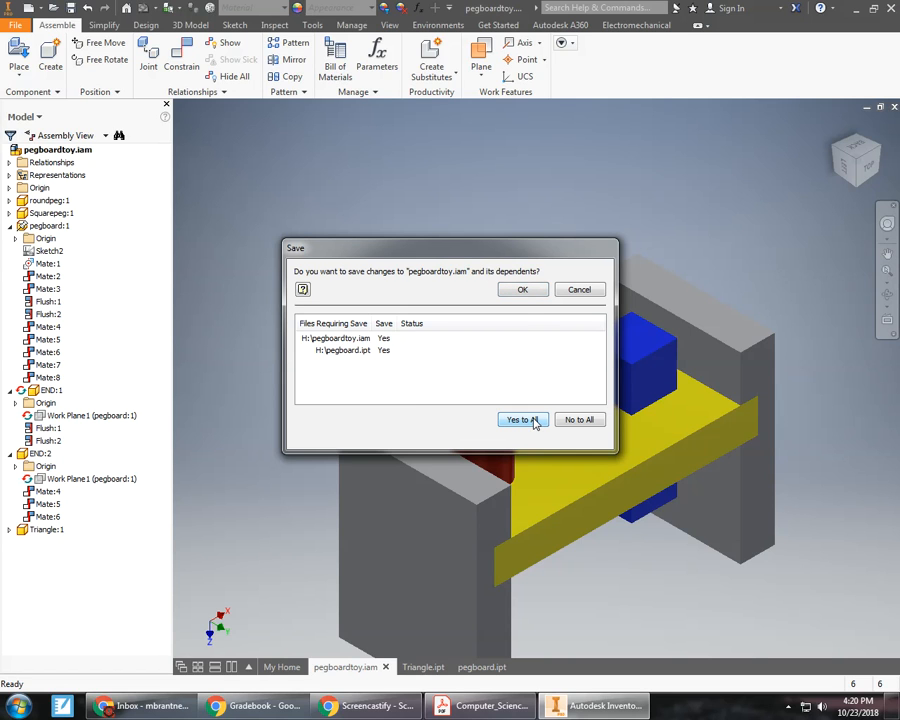
left_click(519, 290)
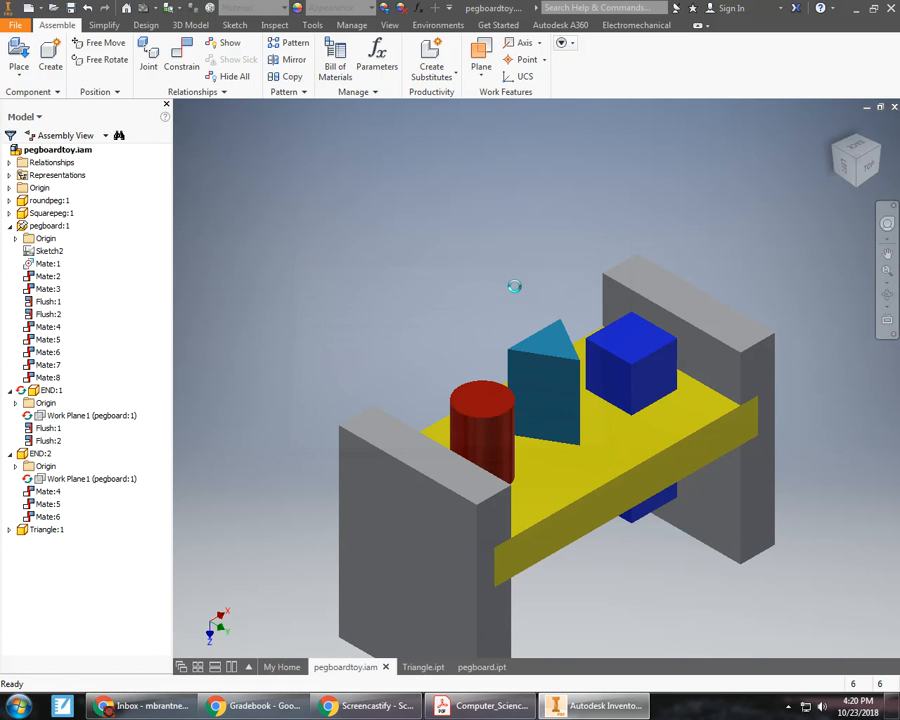
Step: Switch to Windows Explorer, open the H: drive and locate the pegboard toy's Inventor assembly and part files
left_click(14, 708)
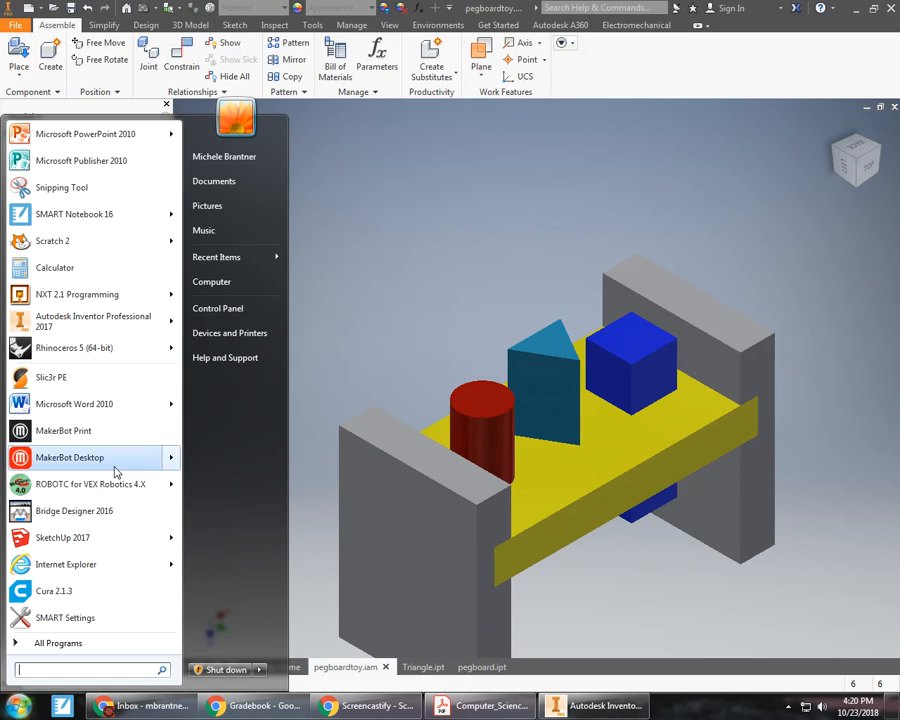
left_click(225, 280)
double_click(522, 362)
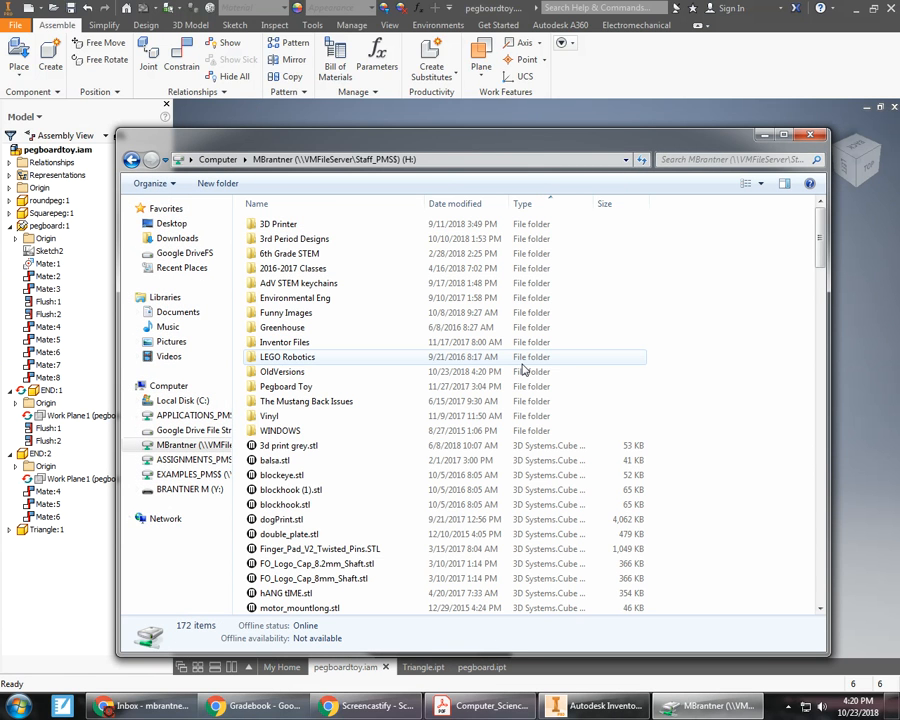
left_click_drag(816, 256, 797, 357)
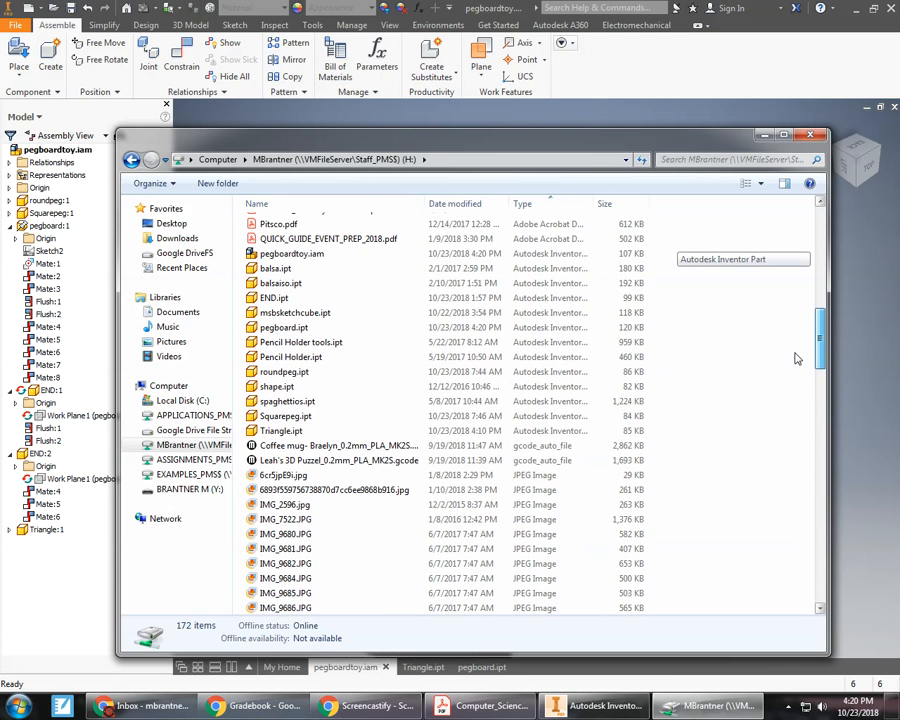